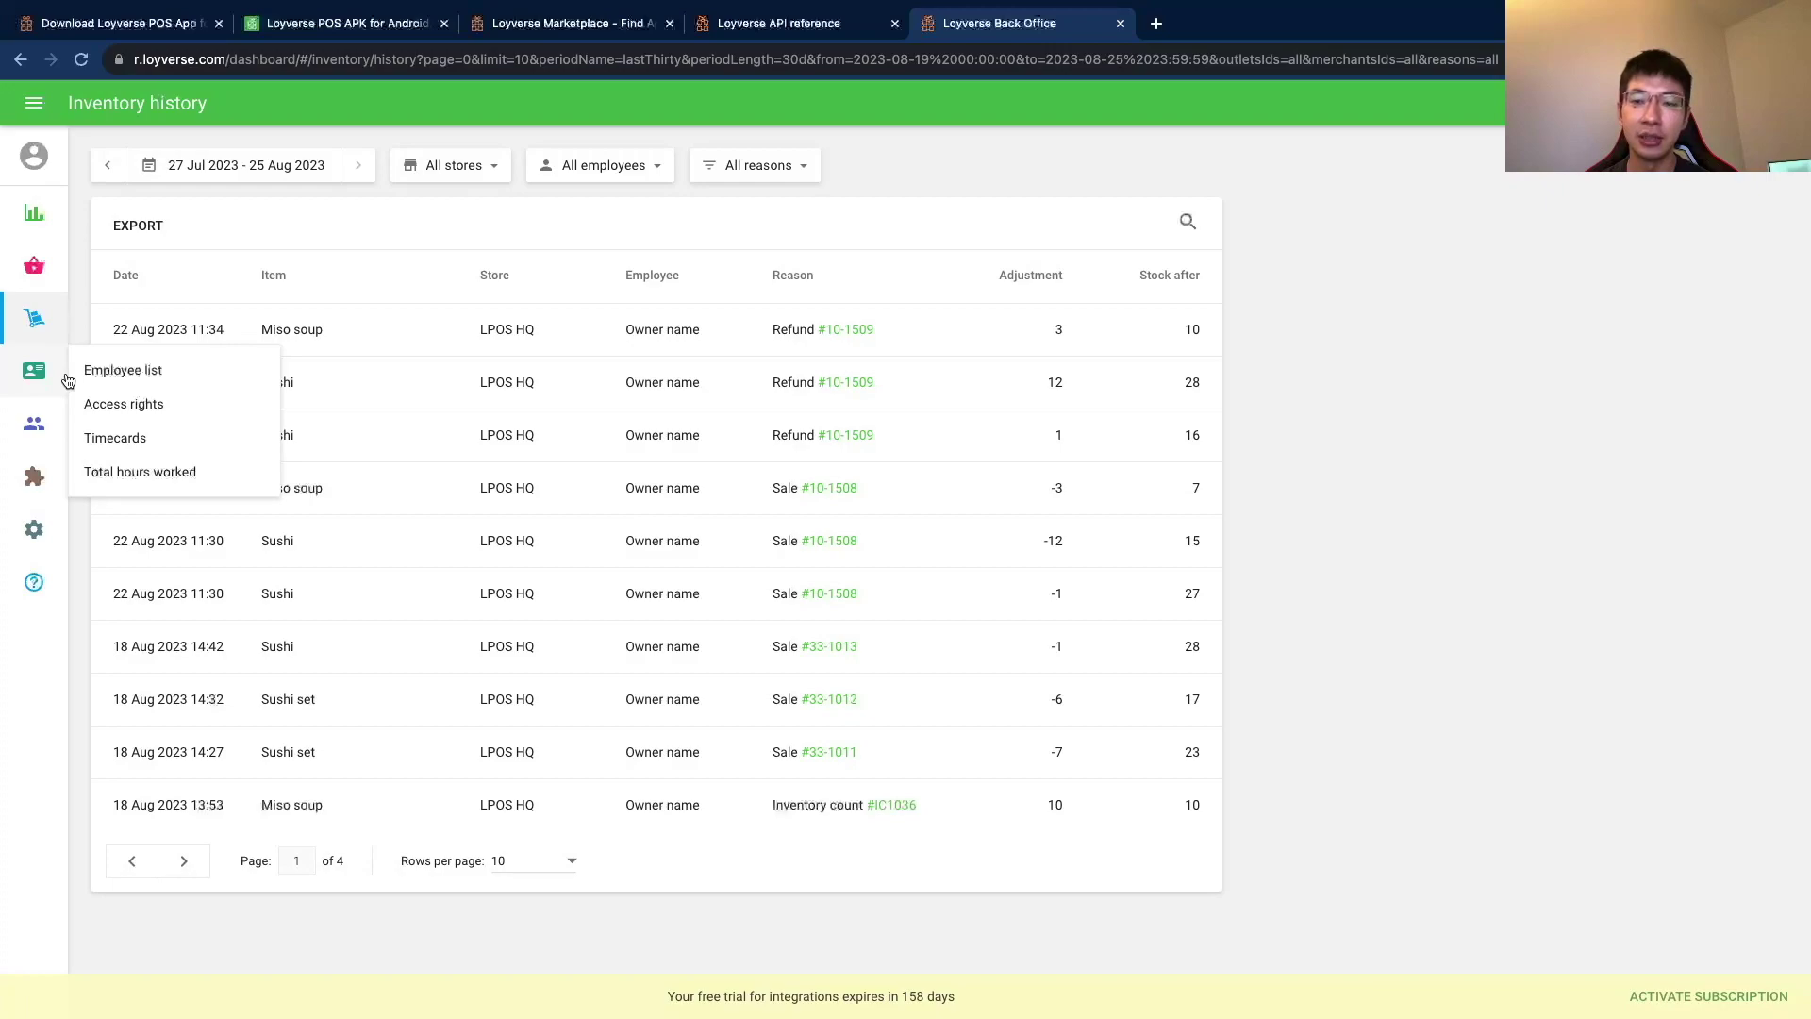
Open the Waiter role for editing from the employee access rights in Loyverse Back Office.
{"action": "left_click", "coordinate": [121, 380]}
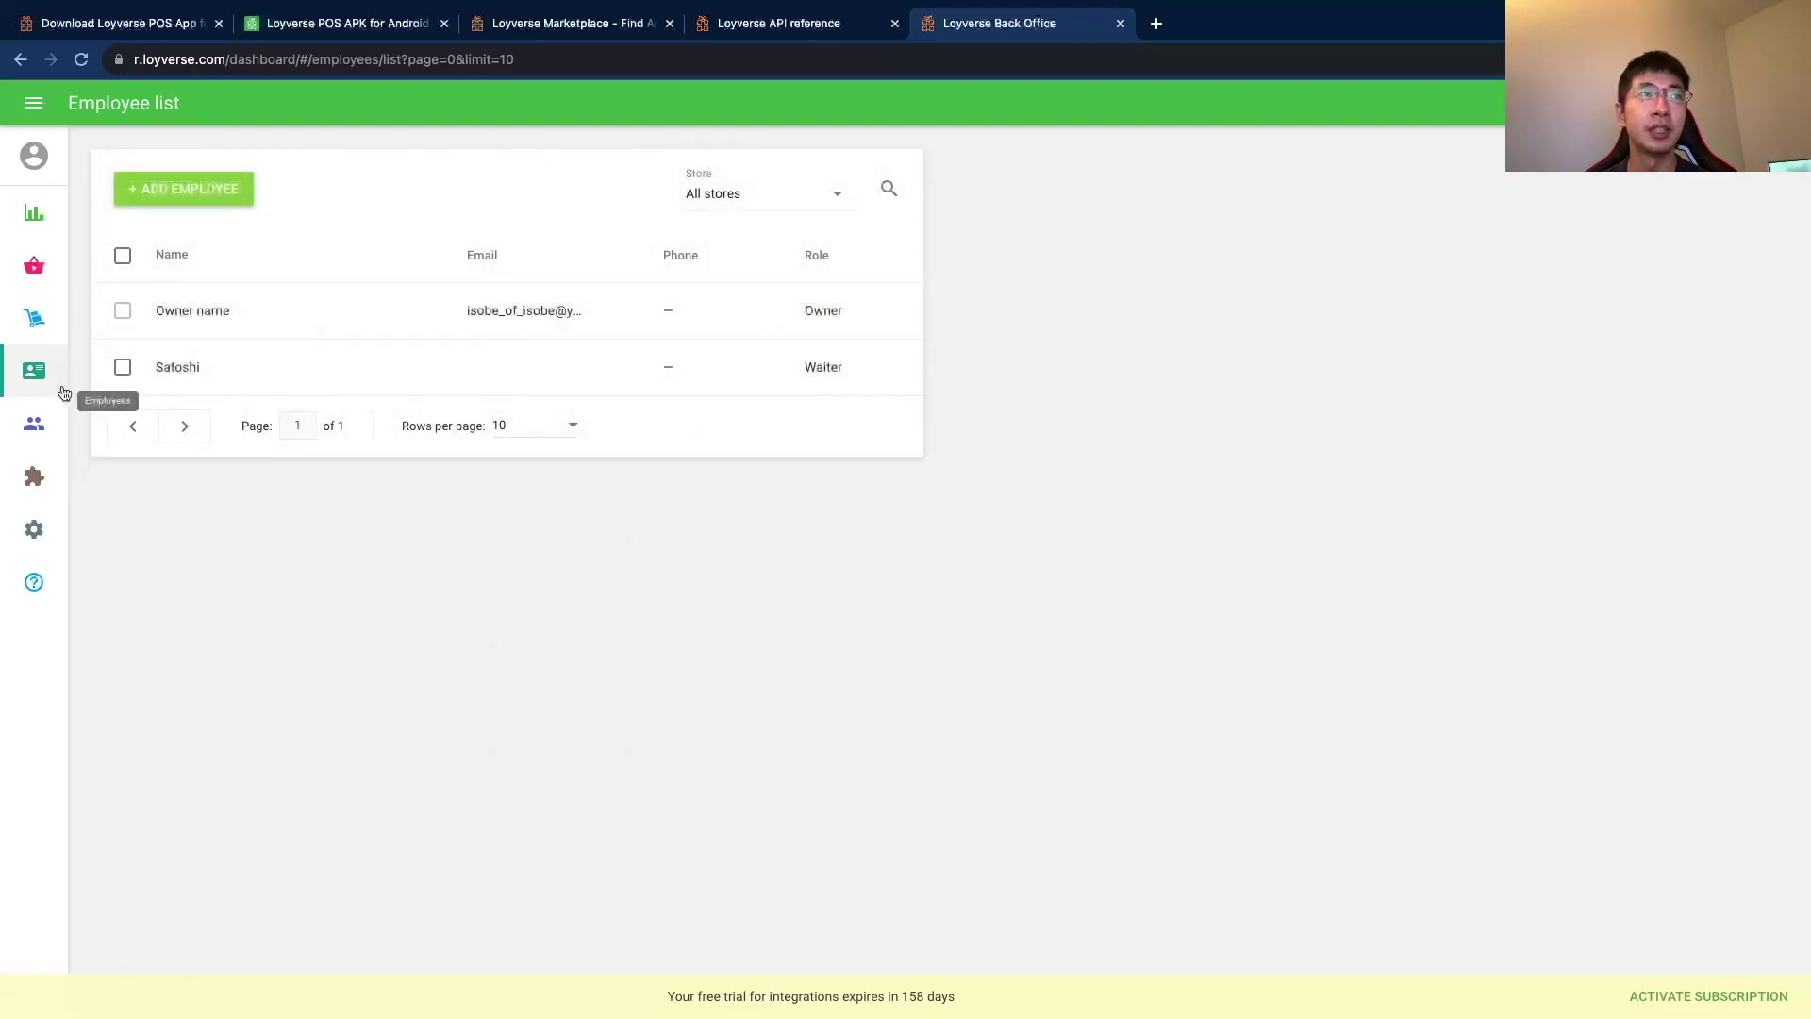
{"action": "mouse_move", "coordinate": [64, 392]}
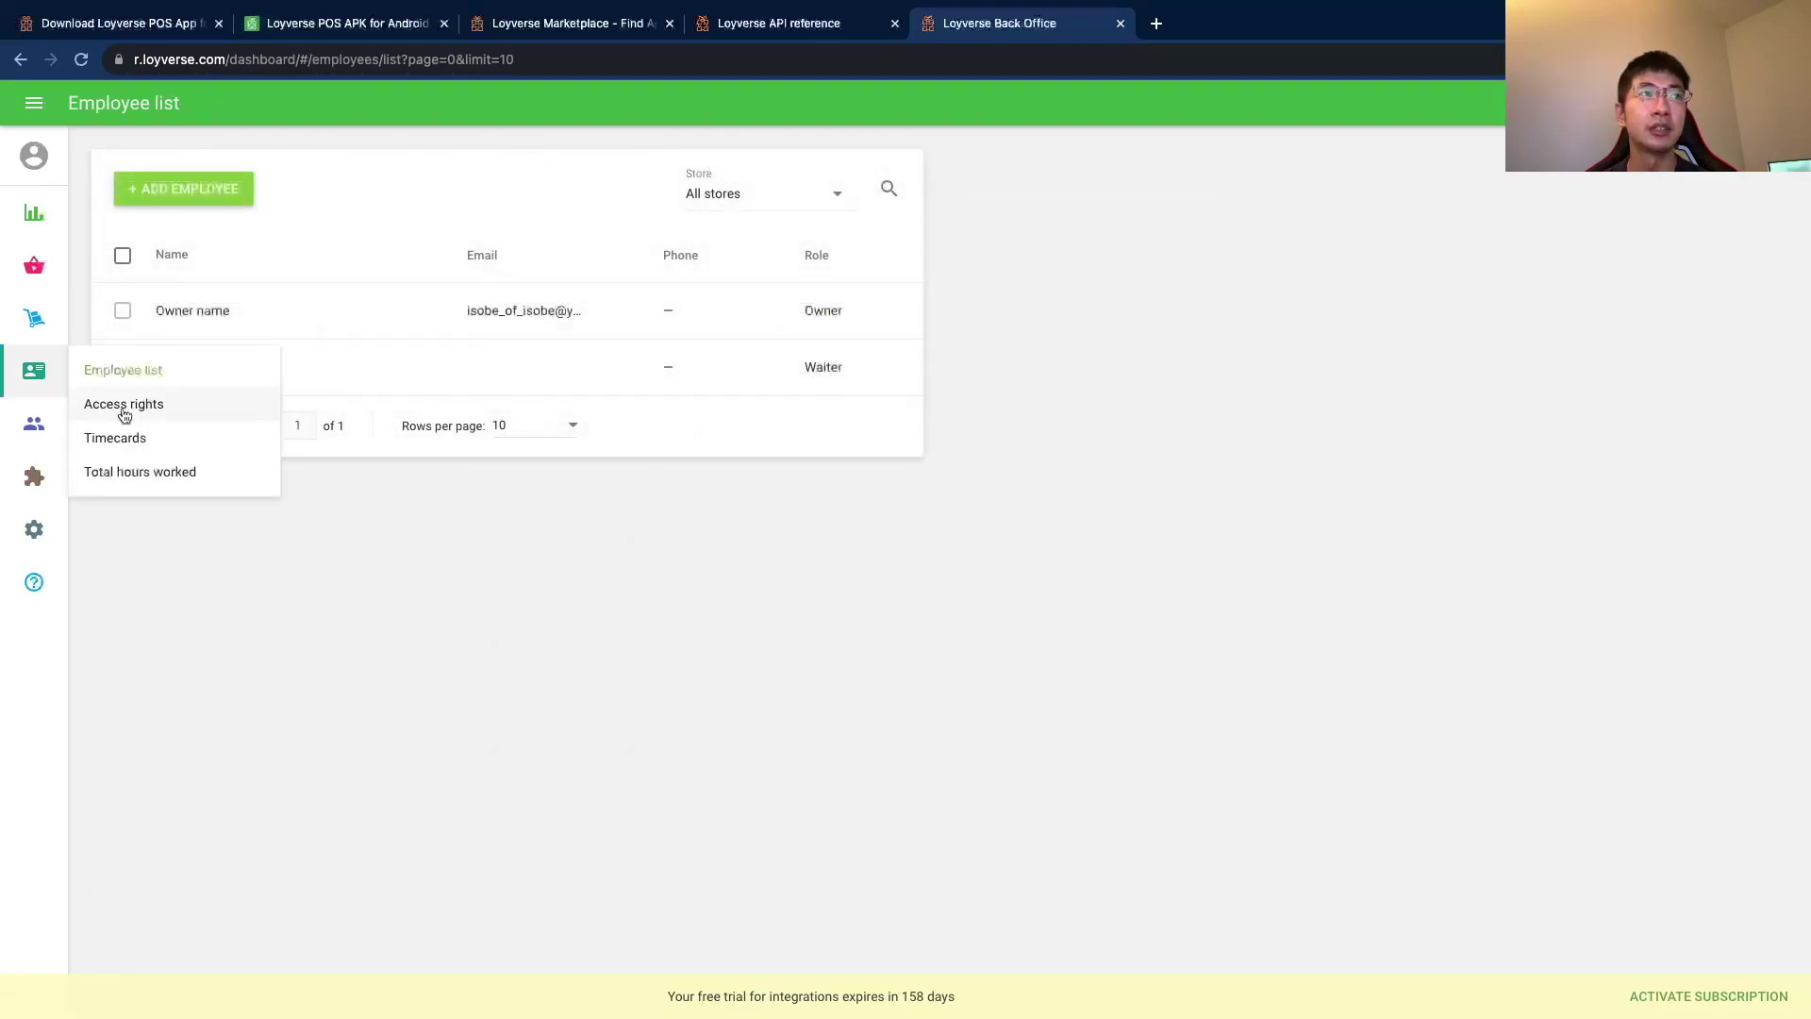
{"action": "left_click", "coordinate": [124, 406]}
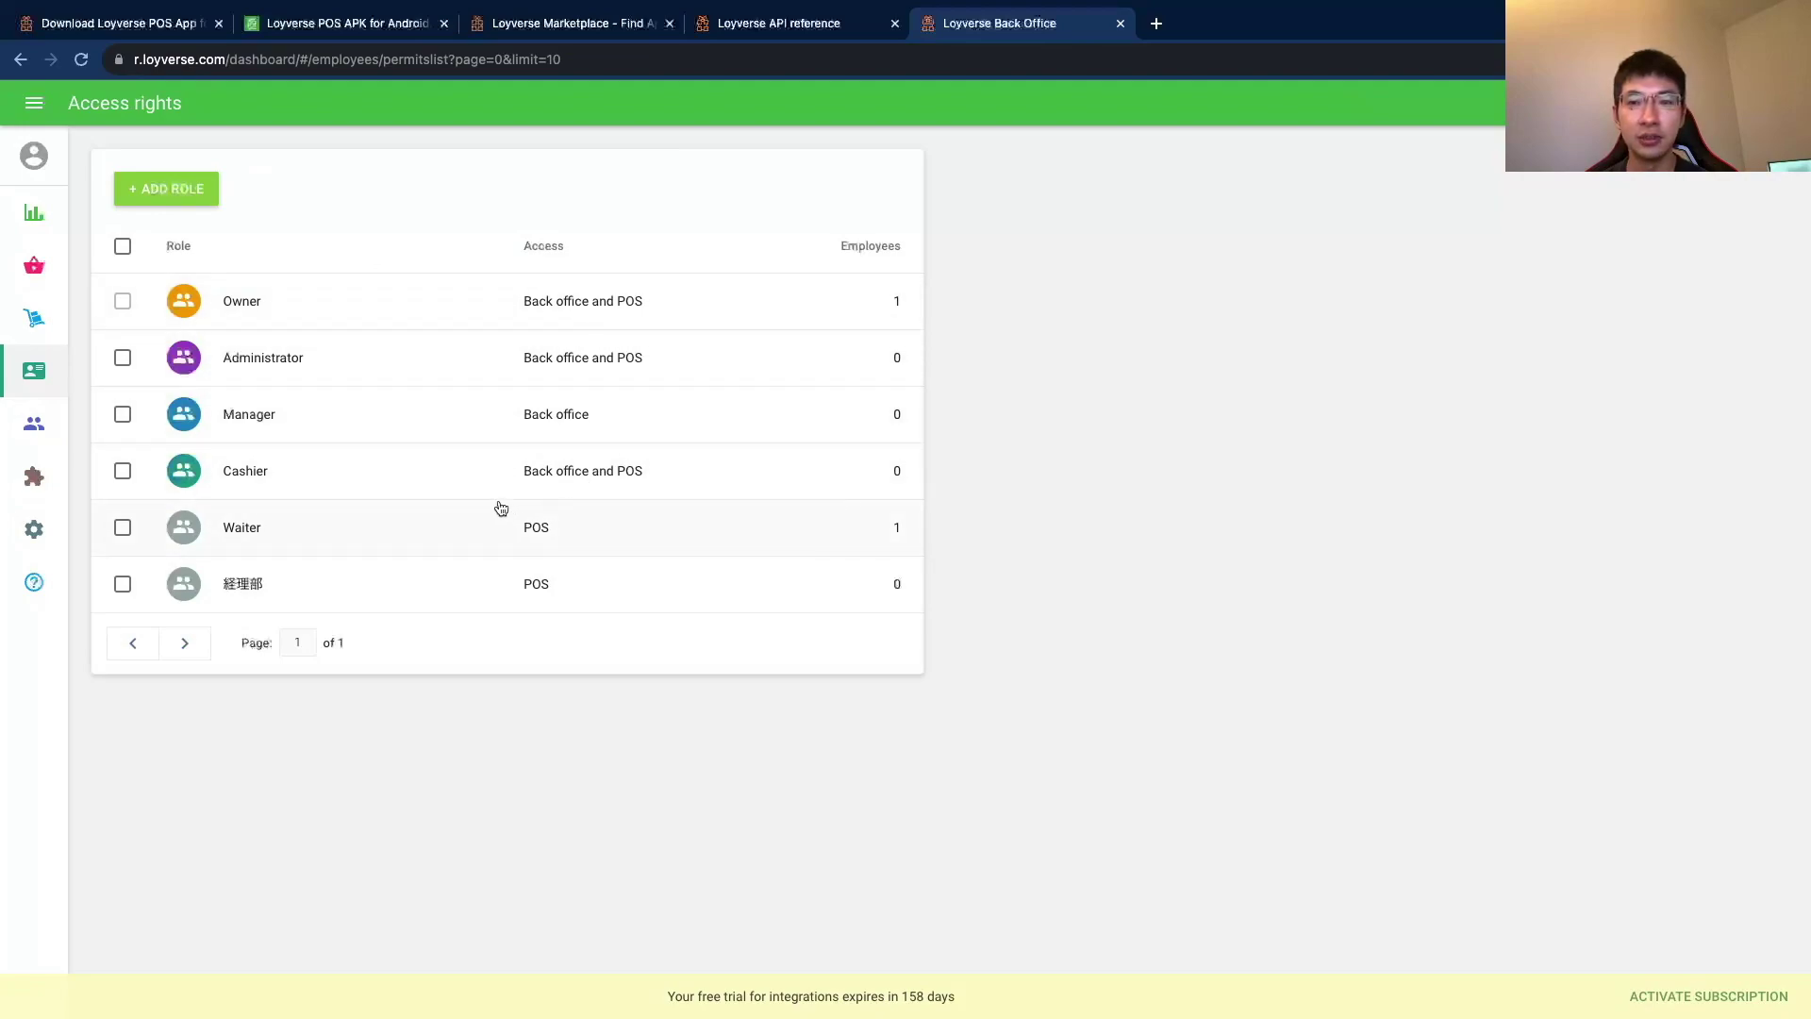
{"action": "left_click", "coordinate": [383, 518]}
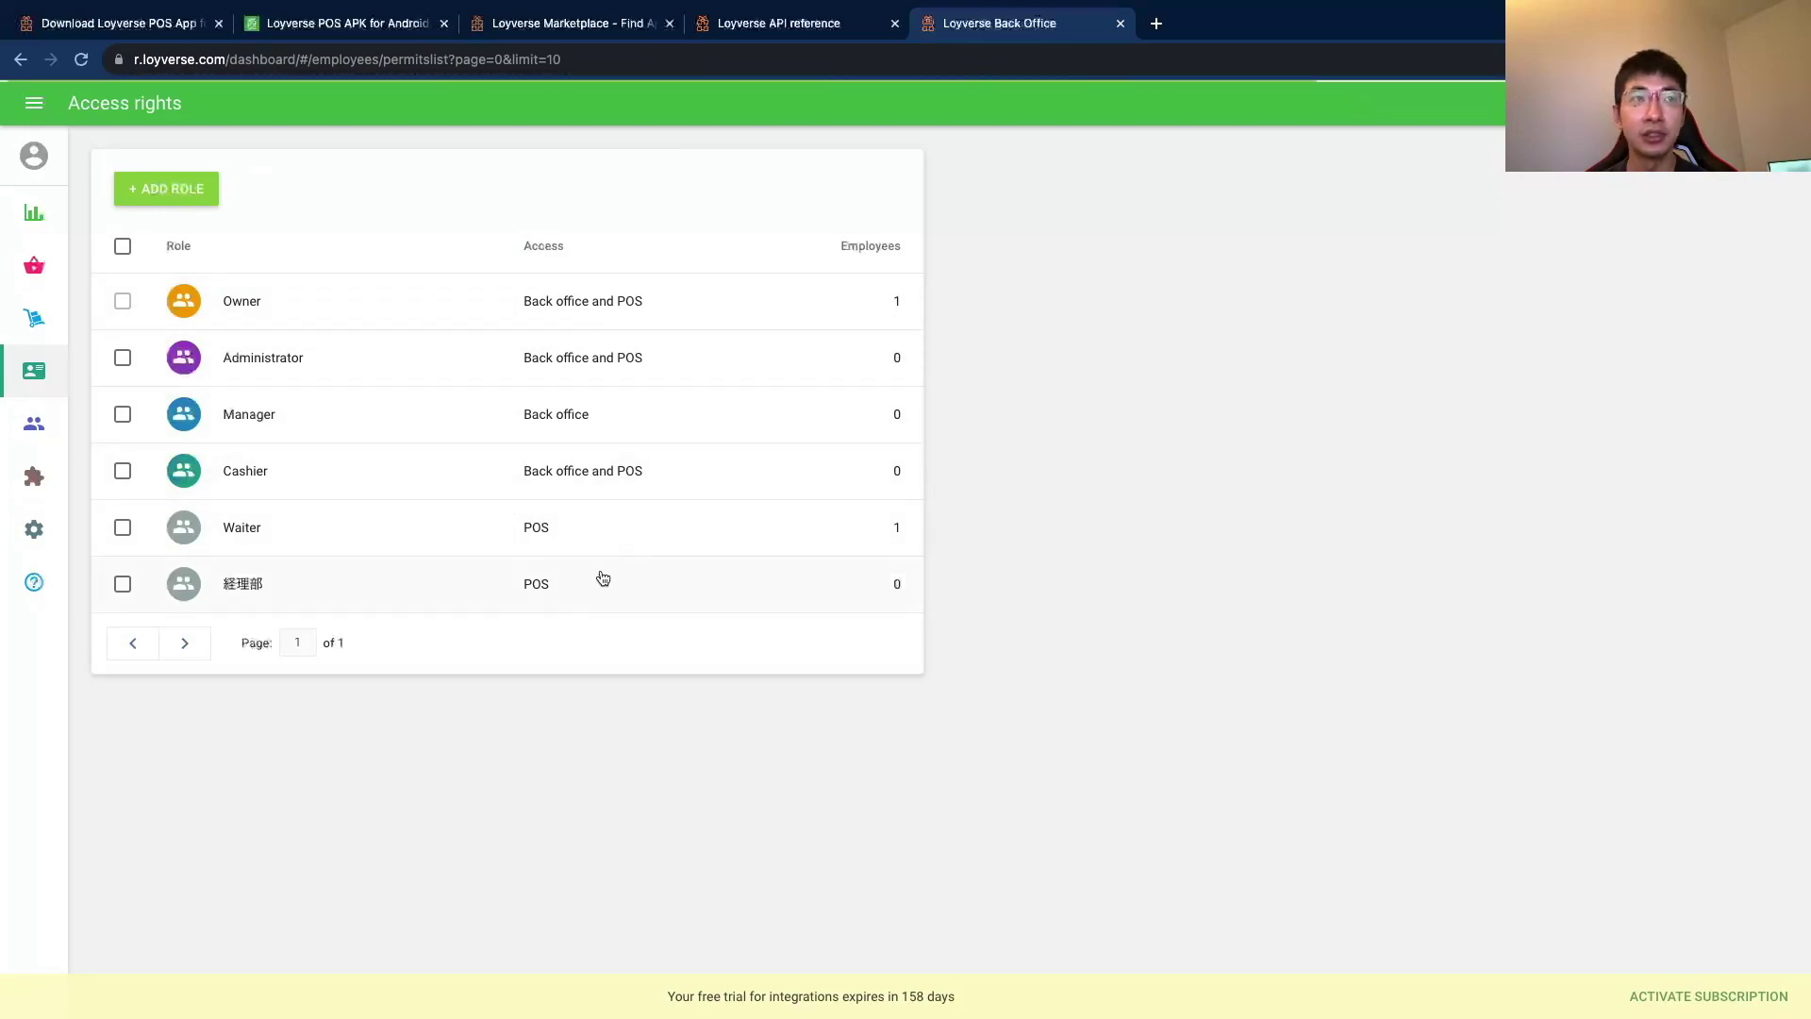
{"action": "scroll", "coordinate": [486, 566], "scroll_direction": "down", "scroll_amount": 3}
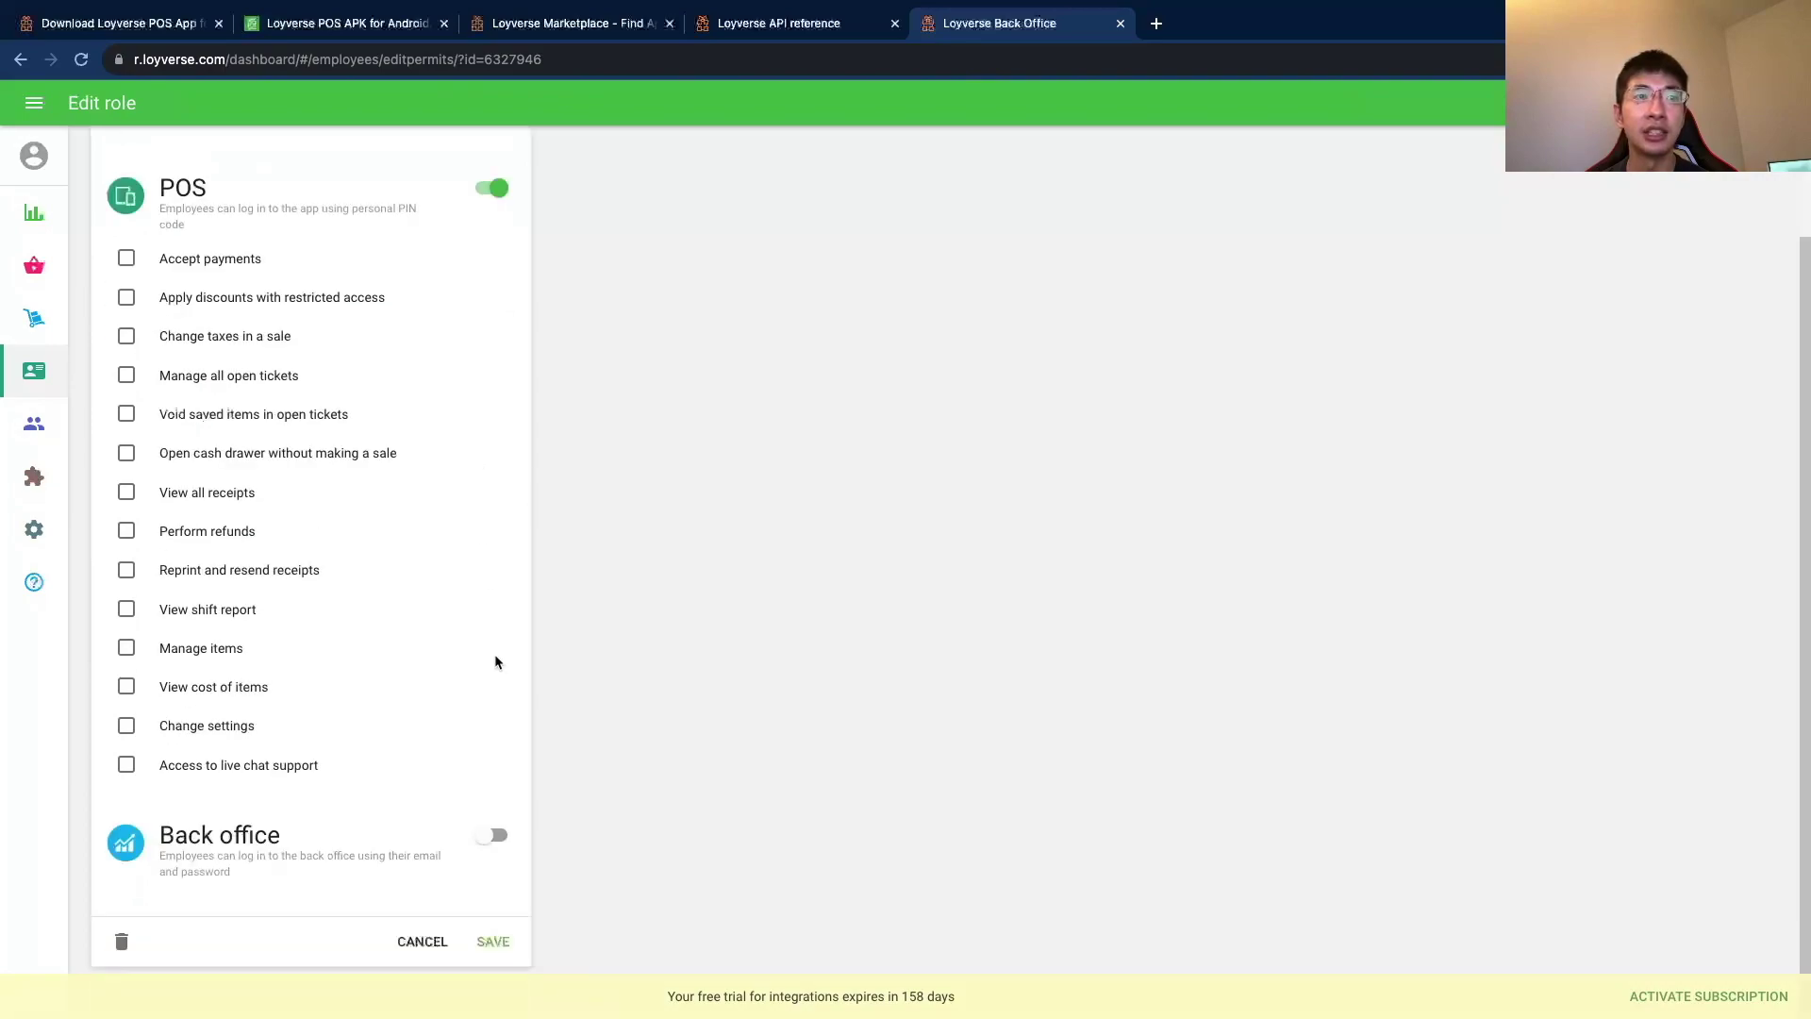
Enable Back office access for the Waiter role and review its POS and Back office permission options.
{"action": "left_click", "coordinate": [490, 837]}
{"action": "scroll", "coordinate": [495, 792], "scroll_direction": "down", "scroll_amount": 7}
{"action": "scroll", "coordinate": [469, 768], "scroll_direction": "up", "scroll_amount": 8}
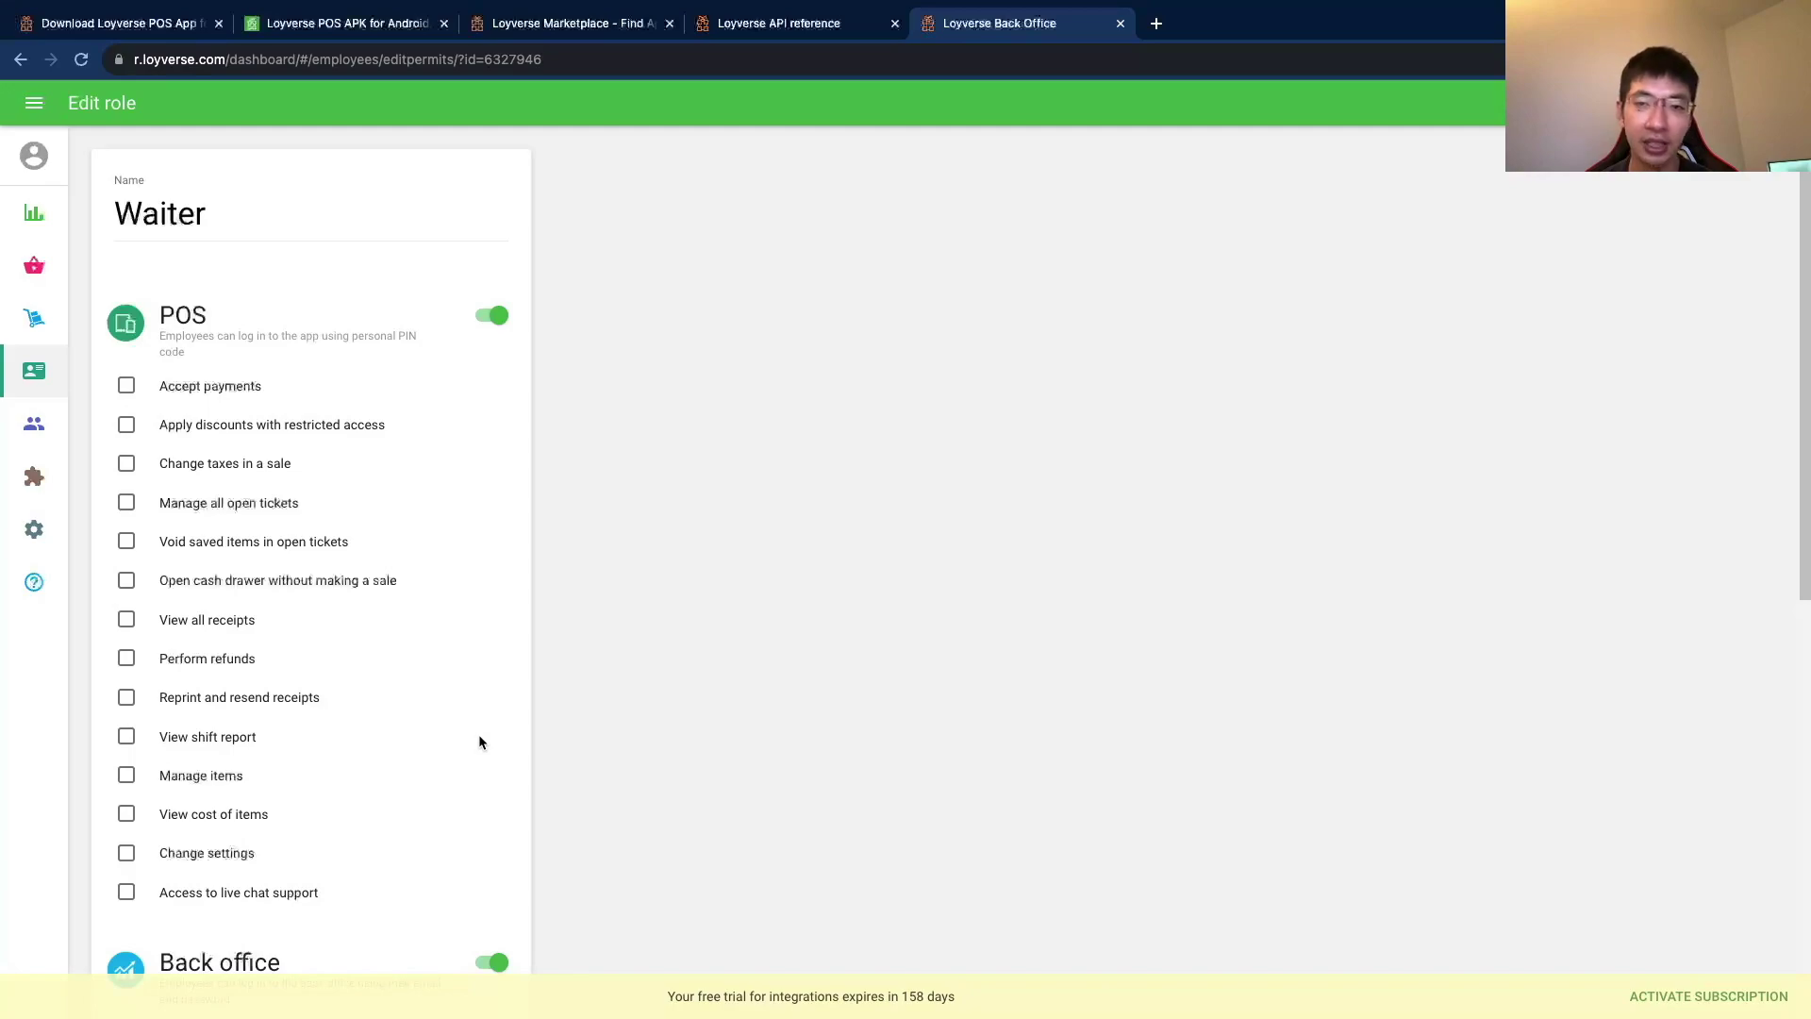
{"action": "scroll", "coordinate": [297, 528], "scroll_direction": "down", "scroll_amount": 4}
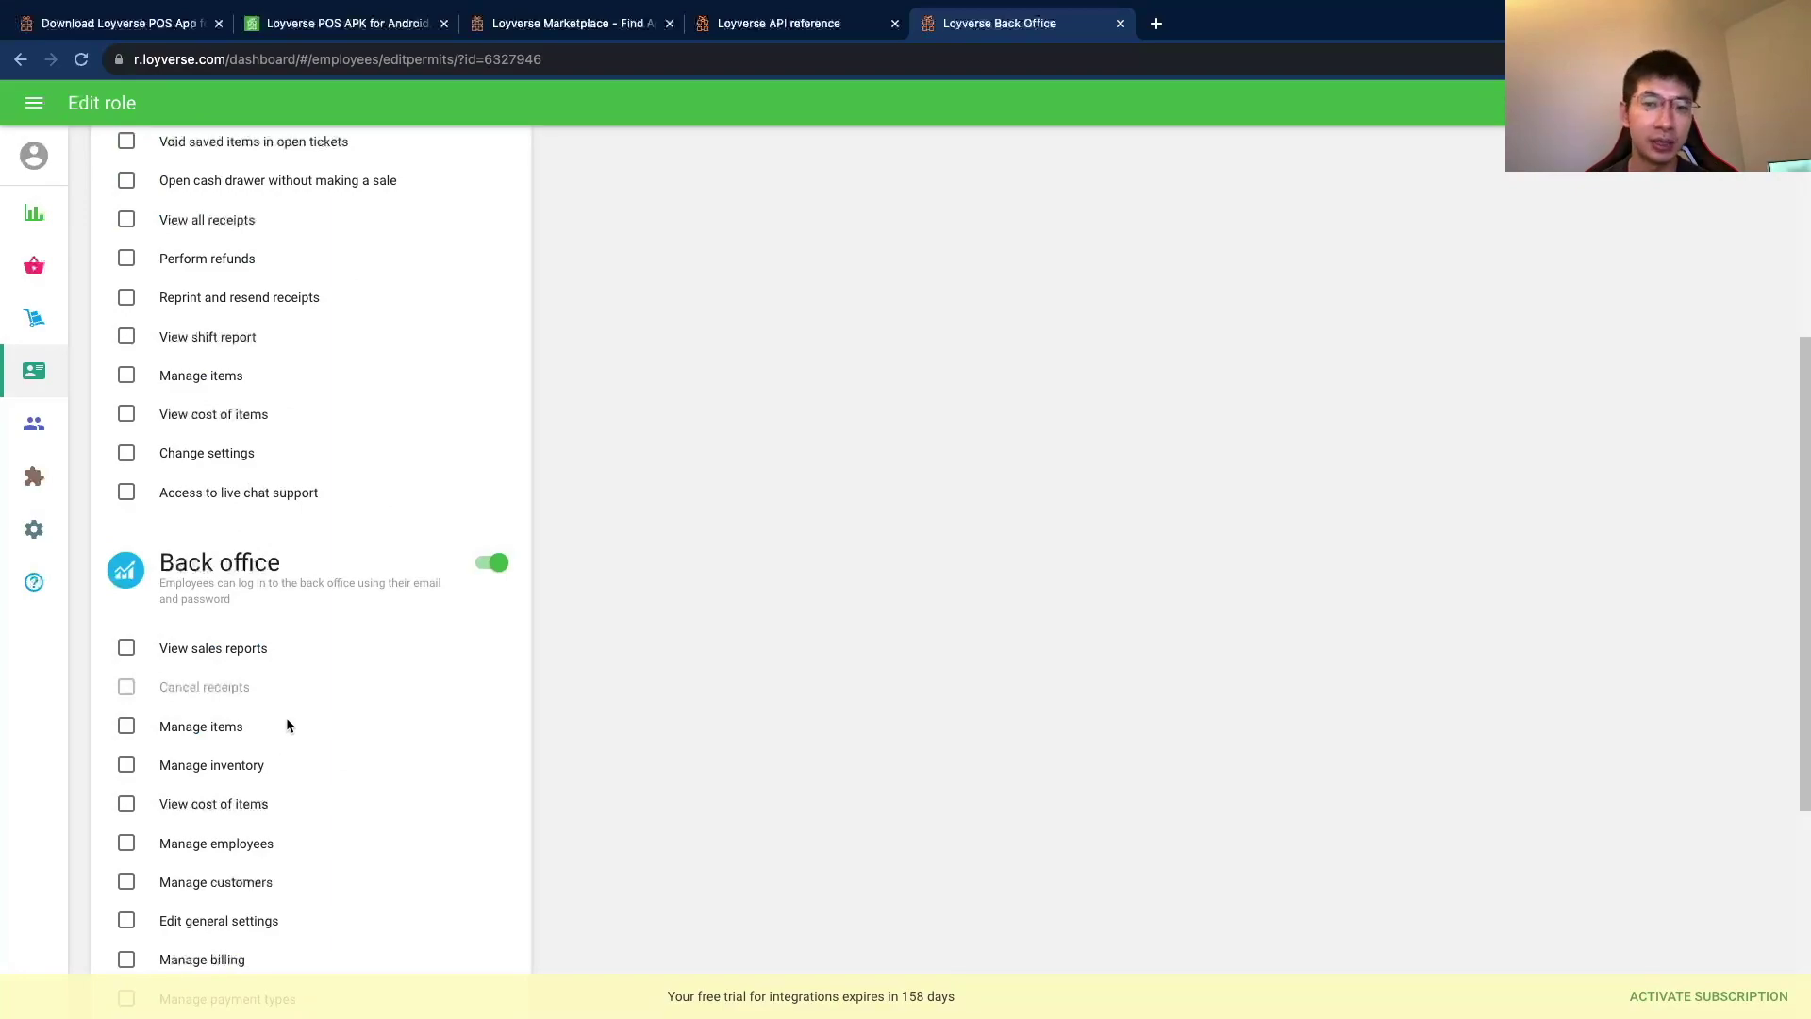
Switch to QashierHQ and inspect the editable fields of the first staff member in Staff Management, closing without changes.
{"action": "key", "text": "ctrl+Left"}
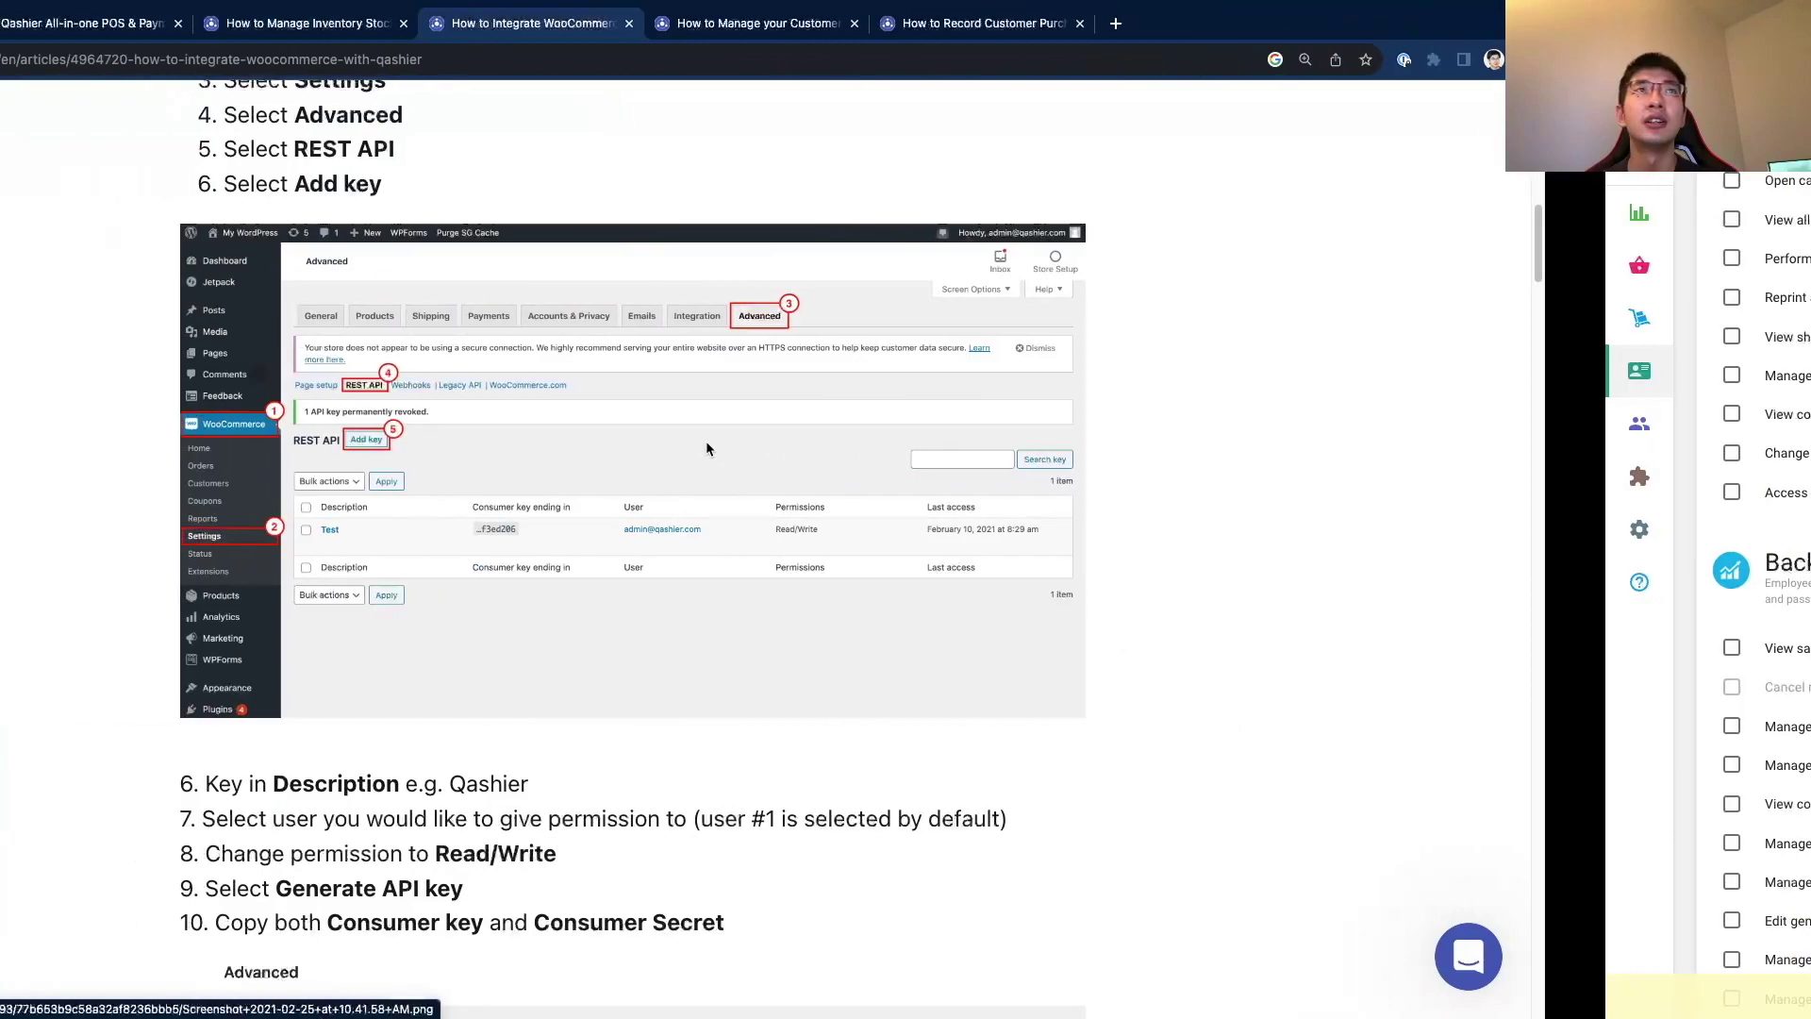
{"action": "left_click", "coordinate": [133, 29]}
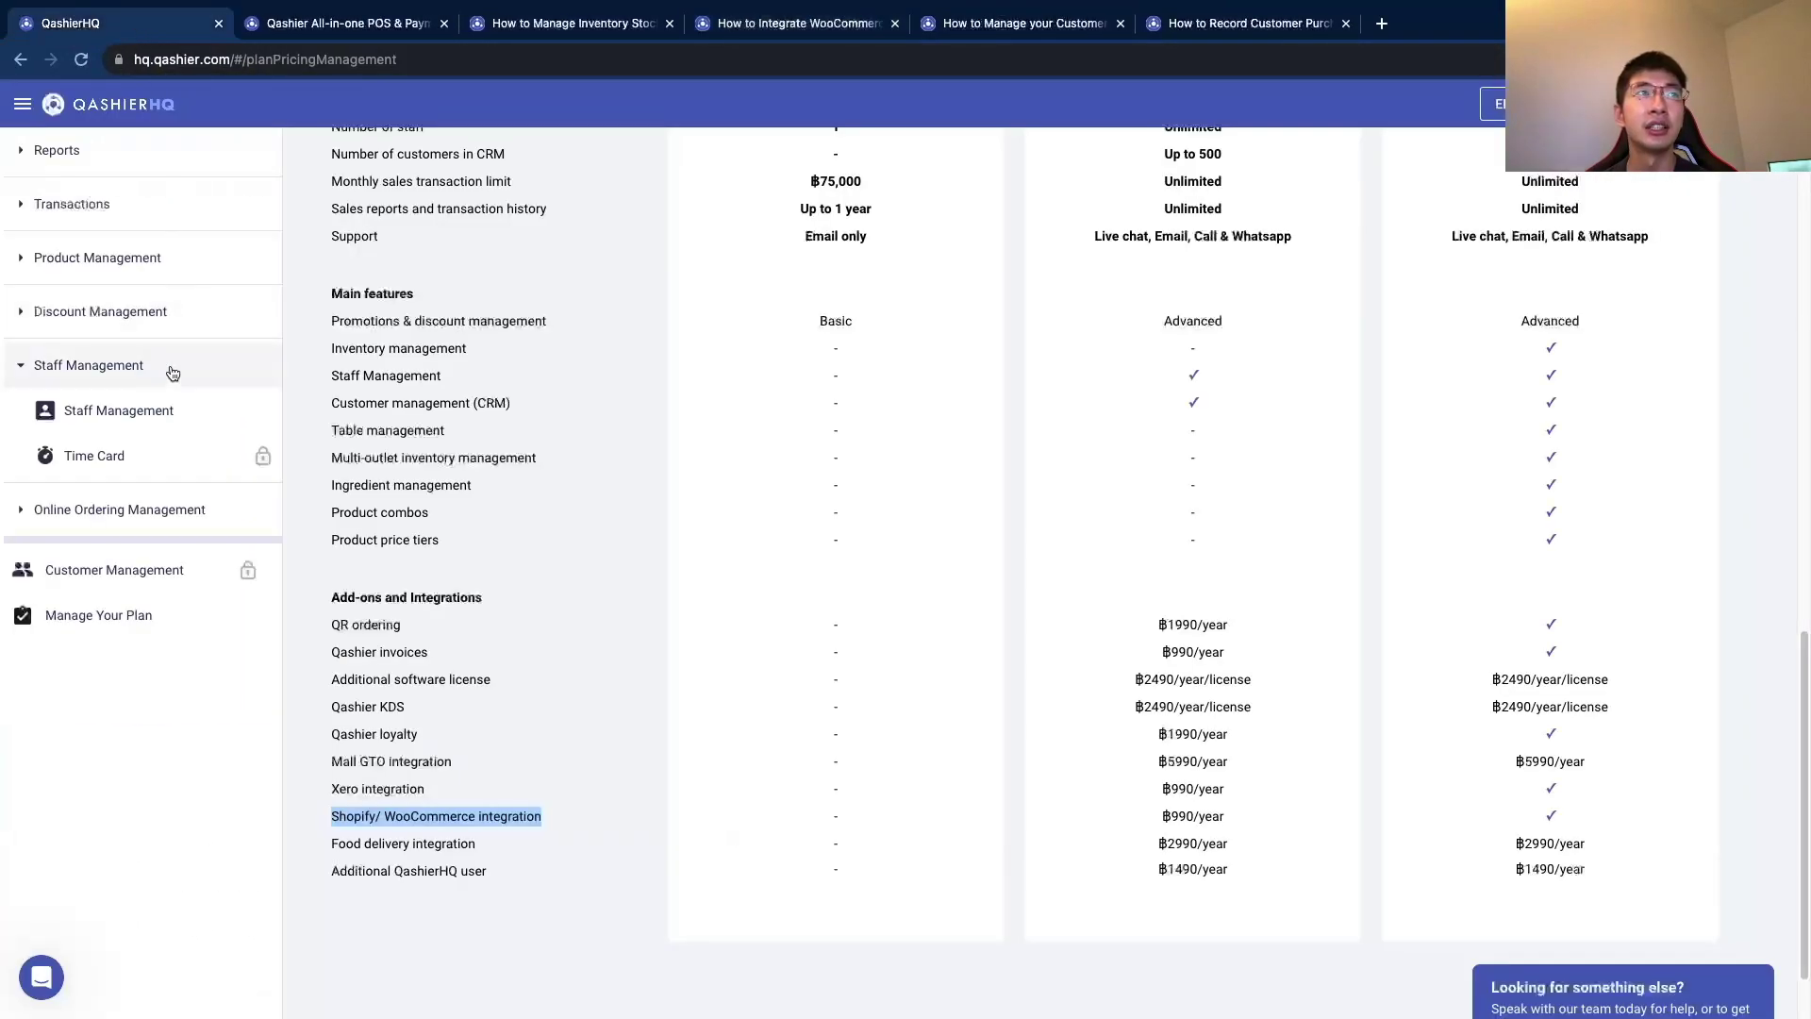
{"action": "left_click", "coordinate": [140, 415]}
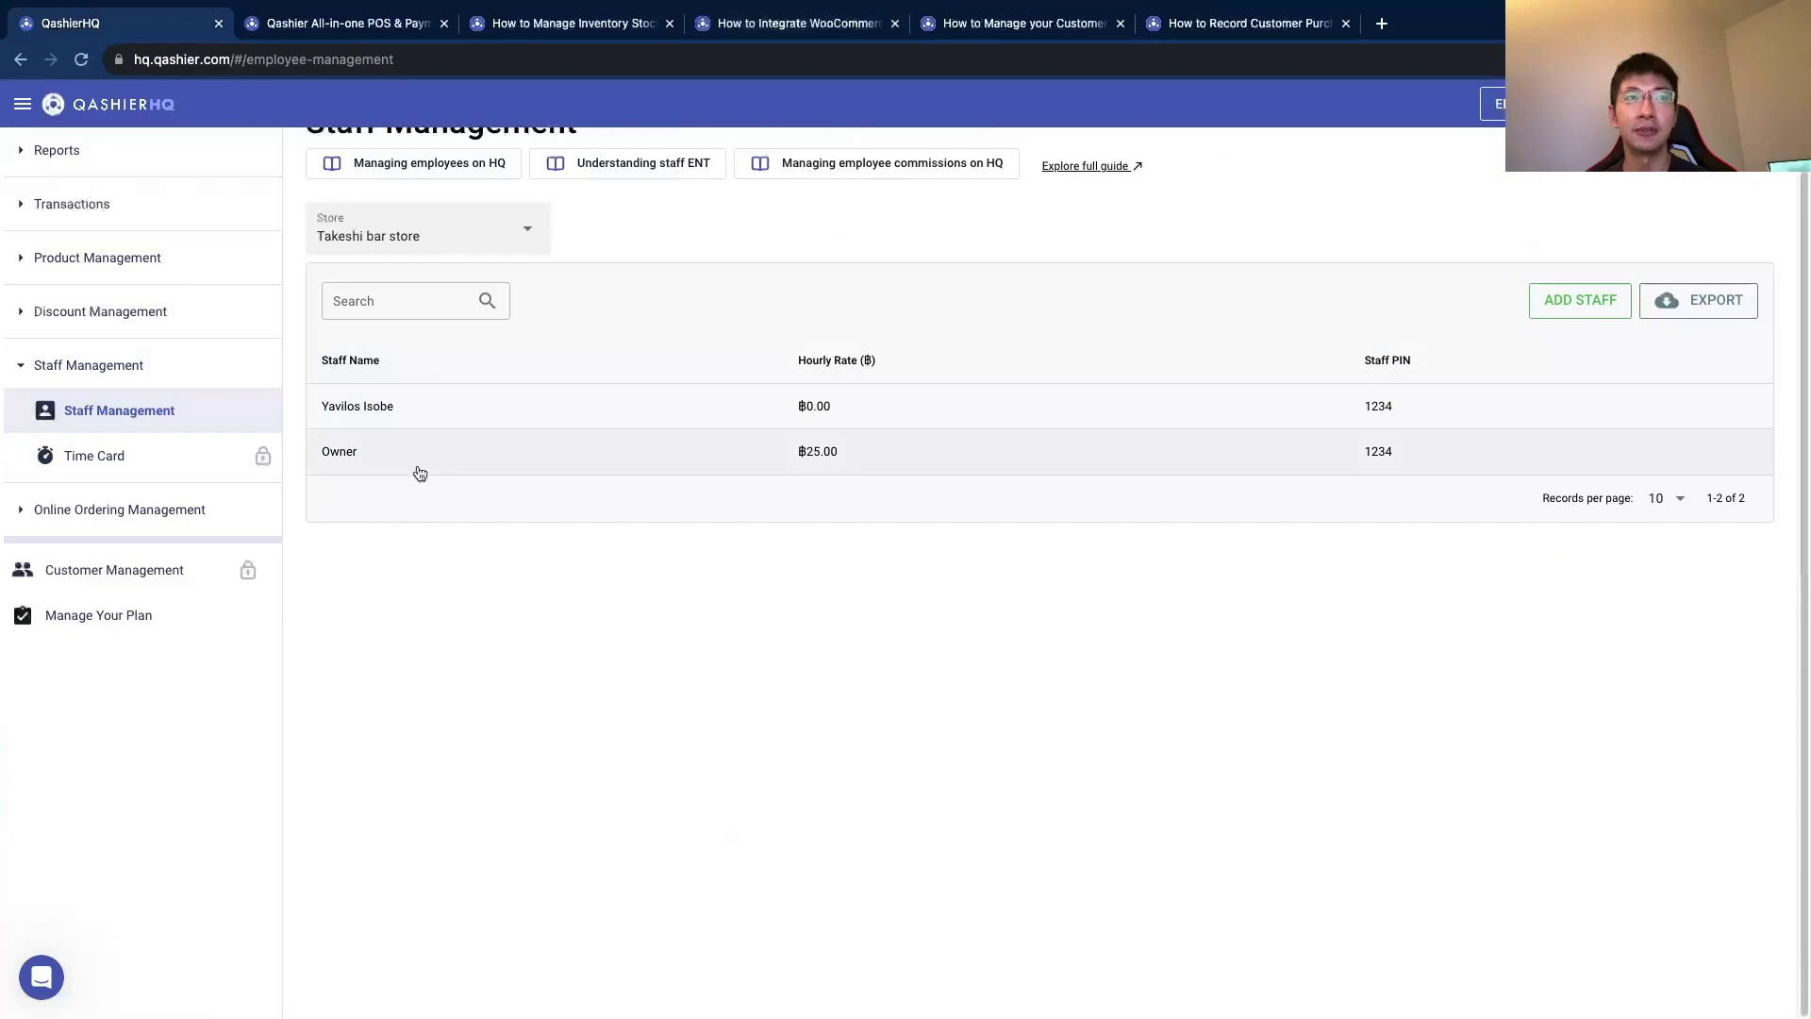
{"action": "left_click", "coordinate": [435, 420]}
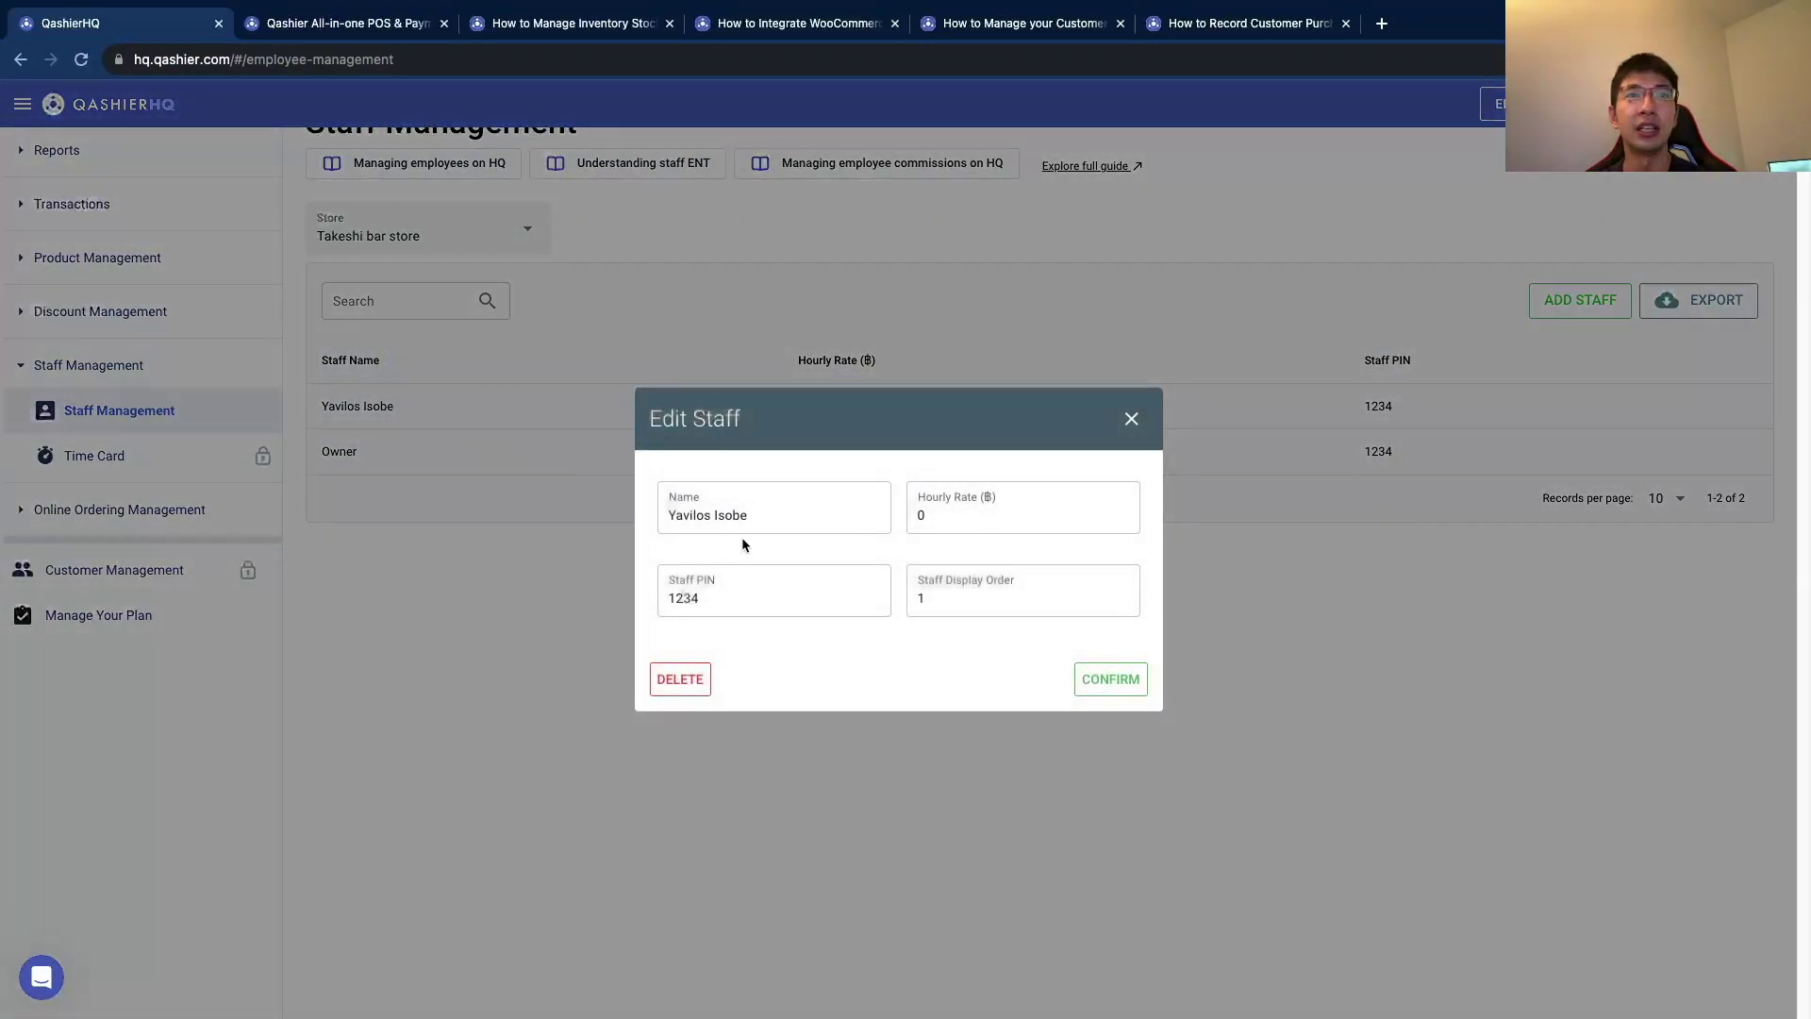
{"action": "left_click", "coordinate": [969, 525]}
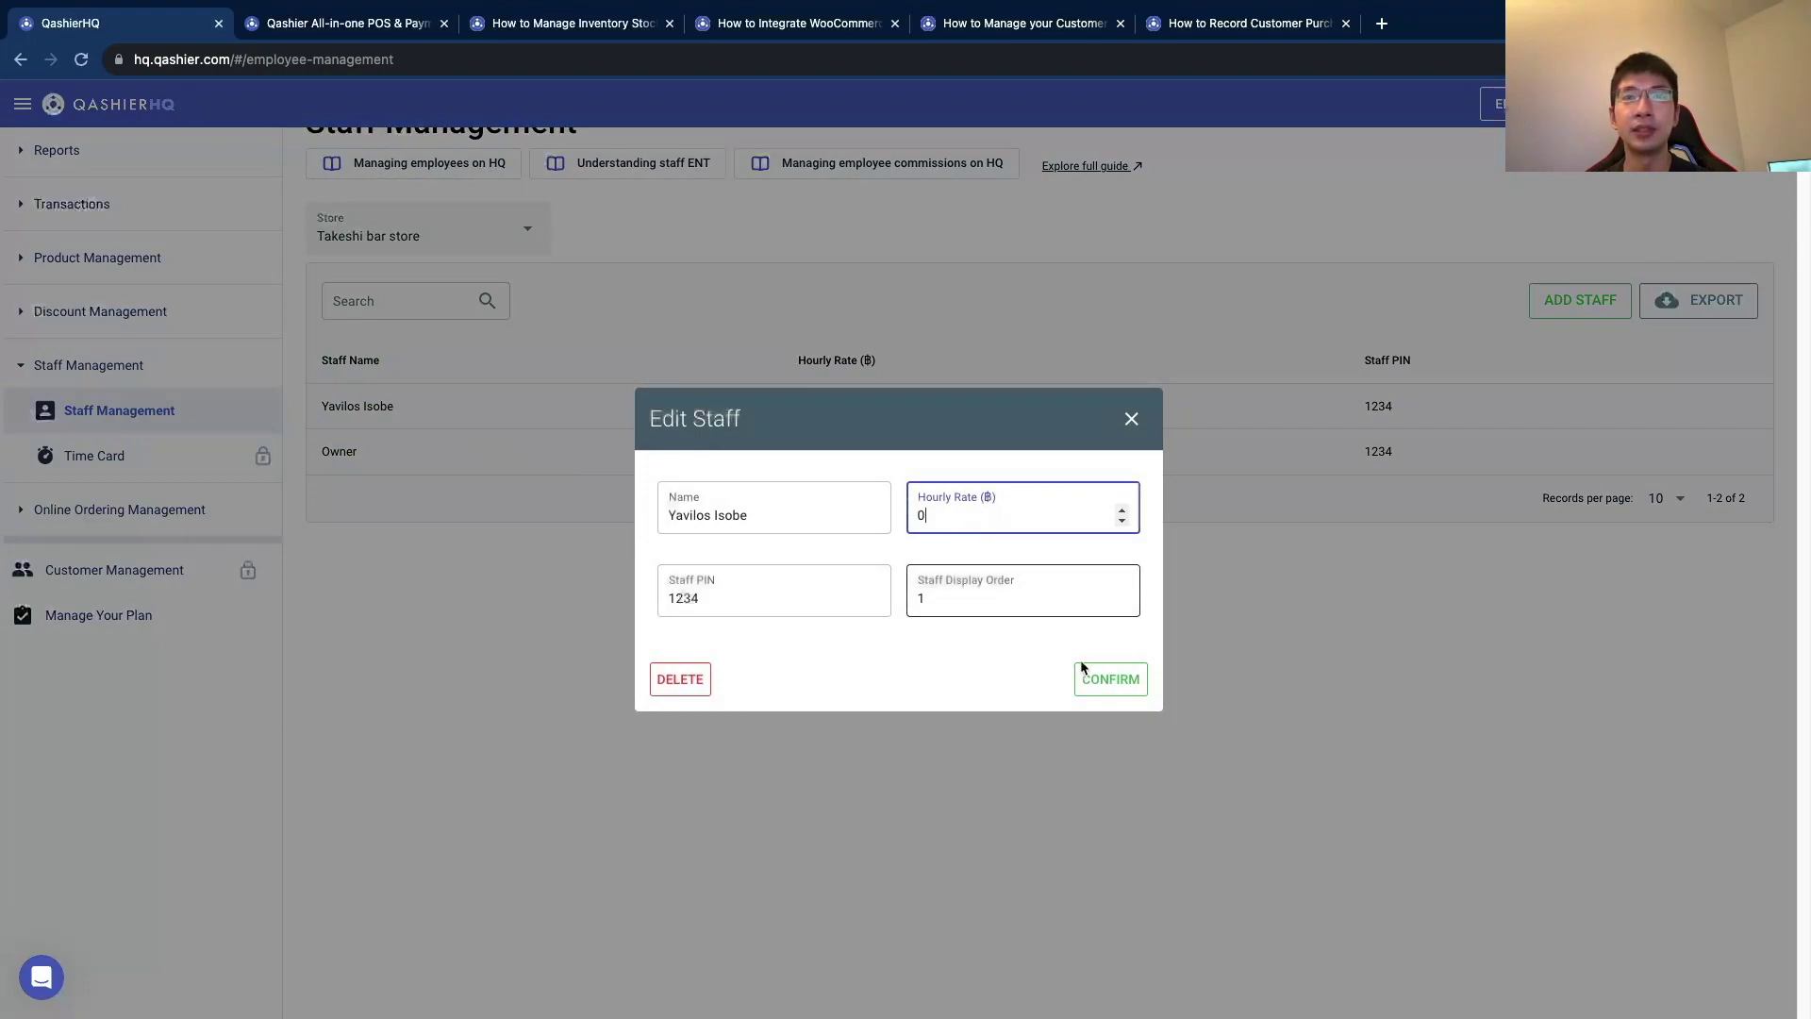
{"action": "left_click", "coordinate": [1132, 419]}
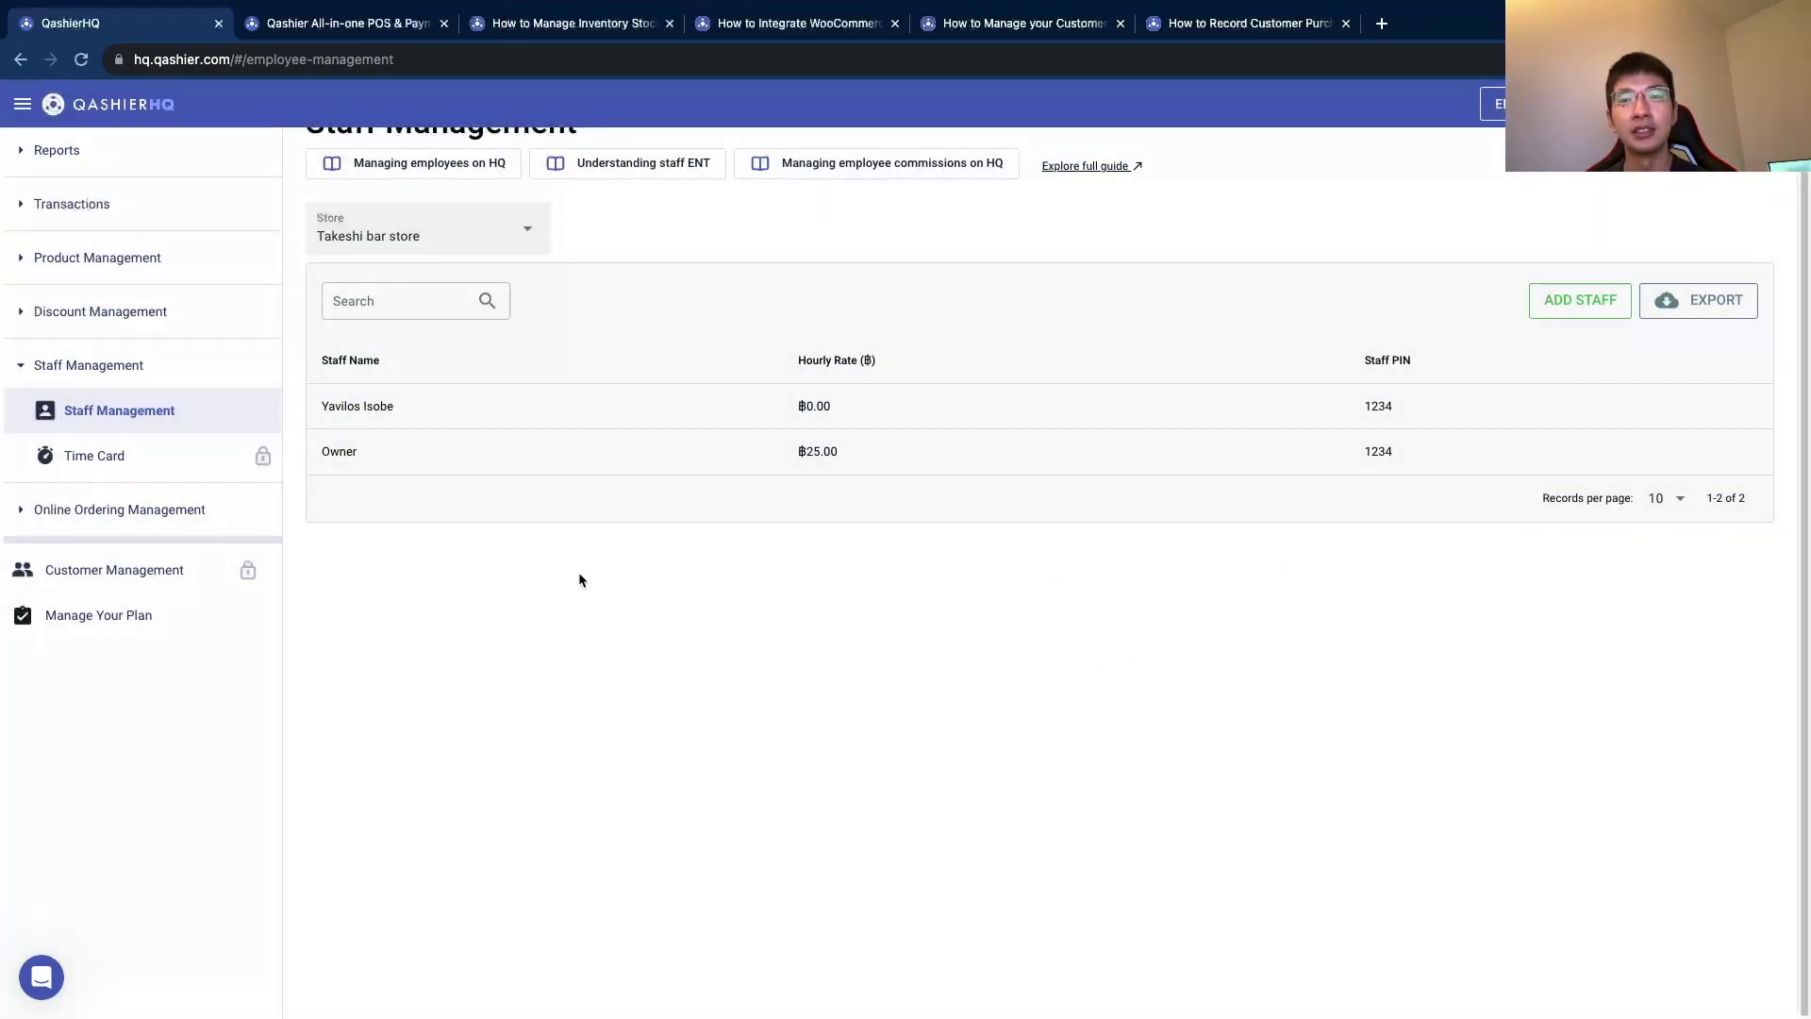
Return to Loyverse Back Office, leave the role editor and view the list of stores in the settings.
{"action": "key", "text": "ctrl+Left"}
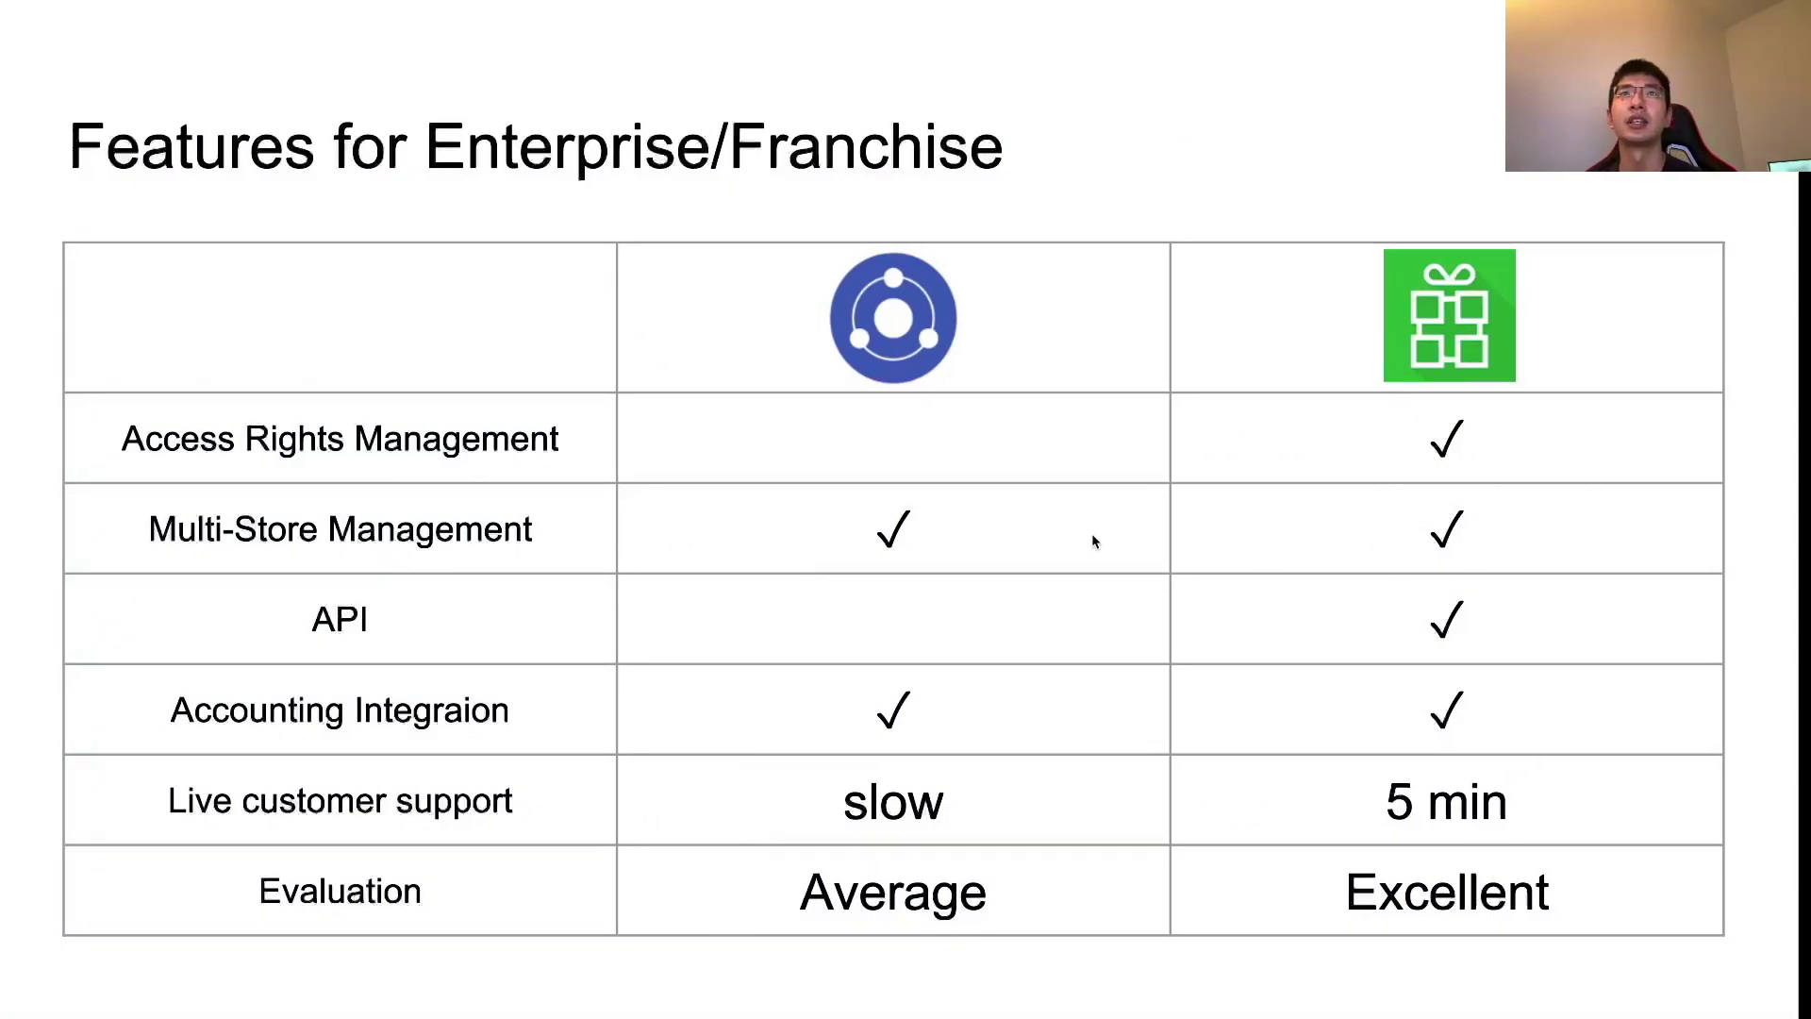
{"action": "key", "text": "ctrl+Right"}
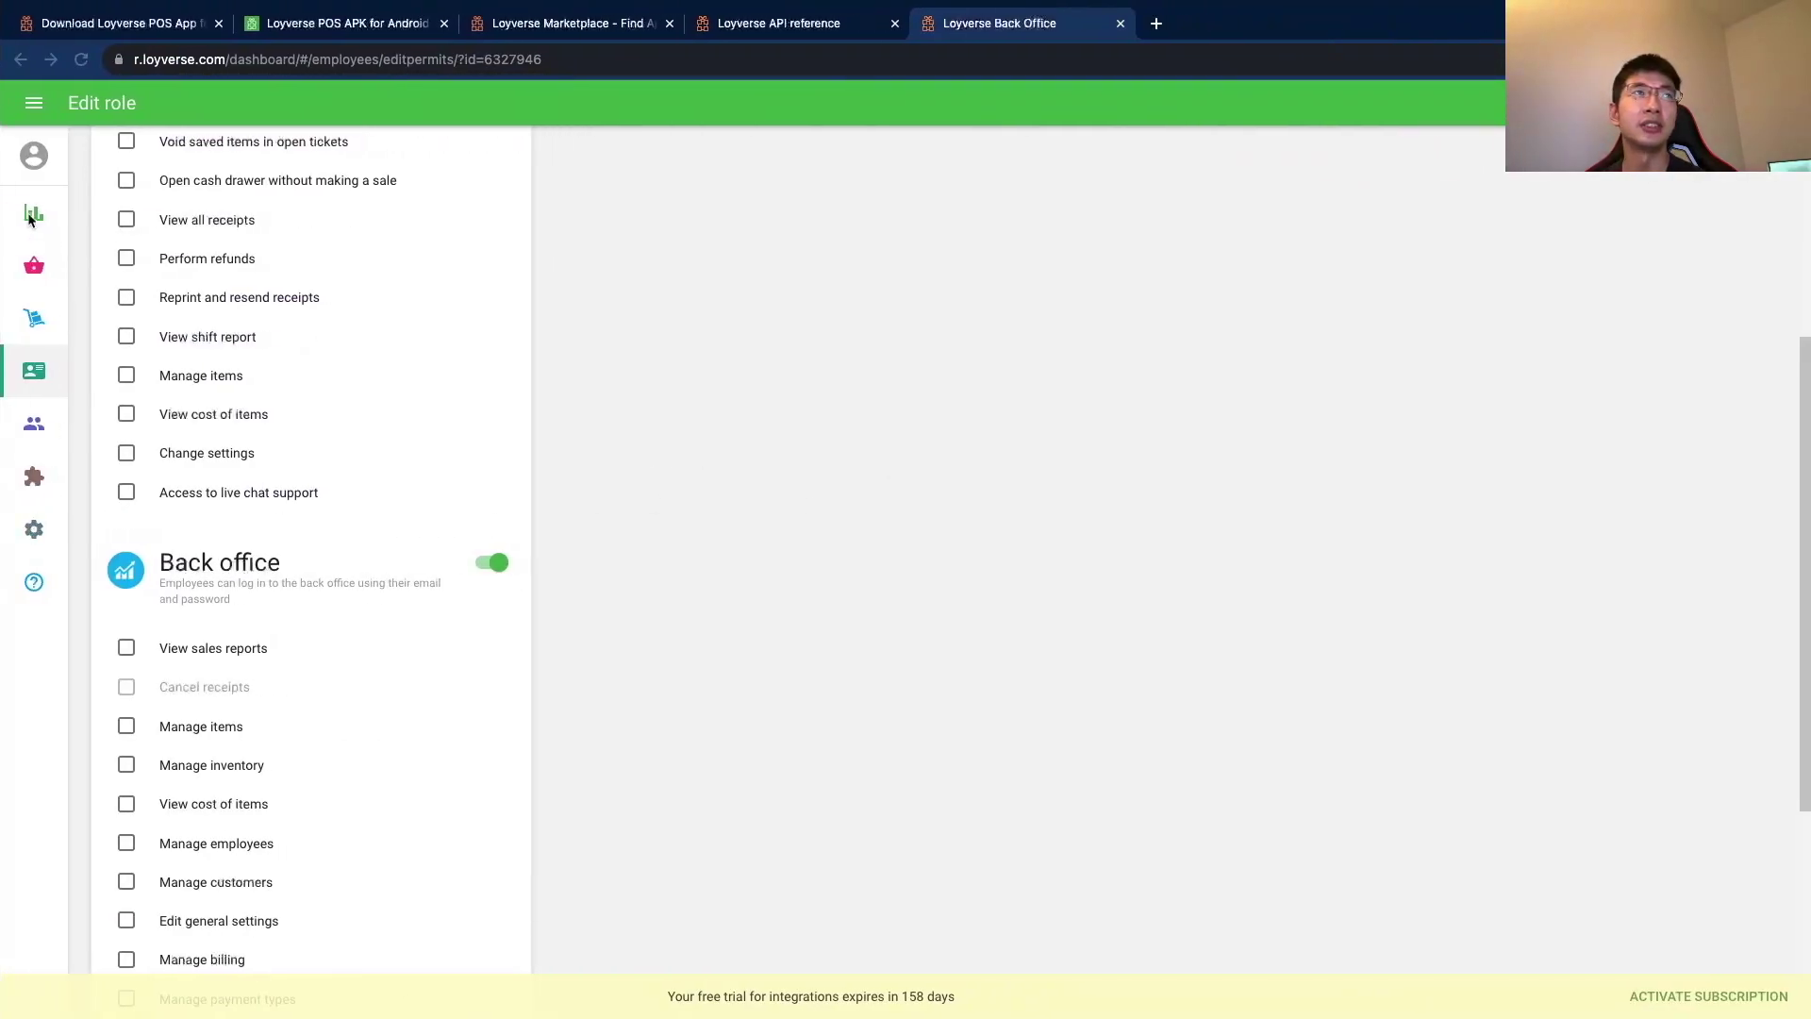
{"action": "left_click", "coordinate": [35, 529]}
{"action": "left_click", "coordinate": [1121, 614]}
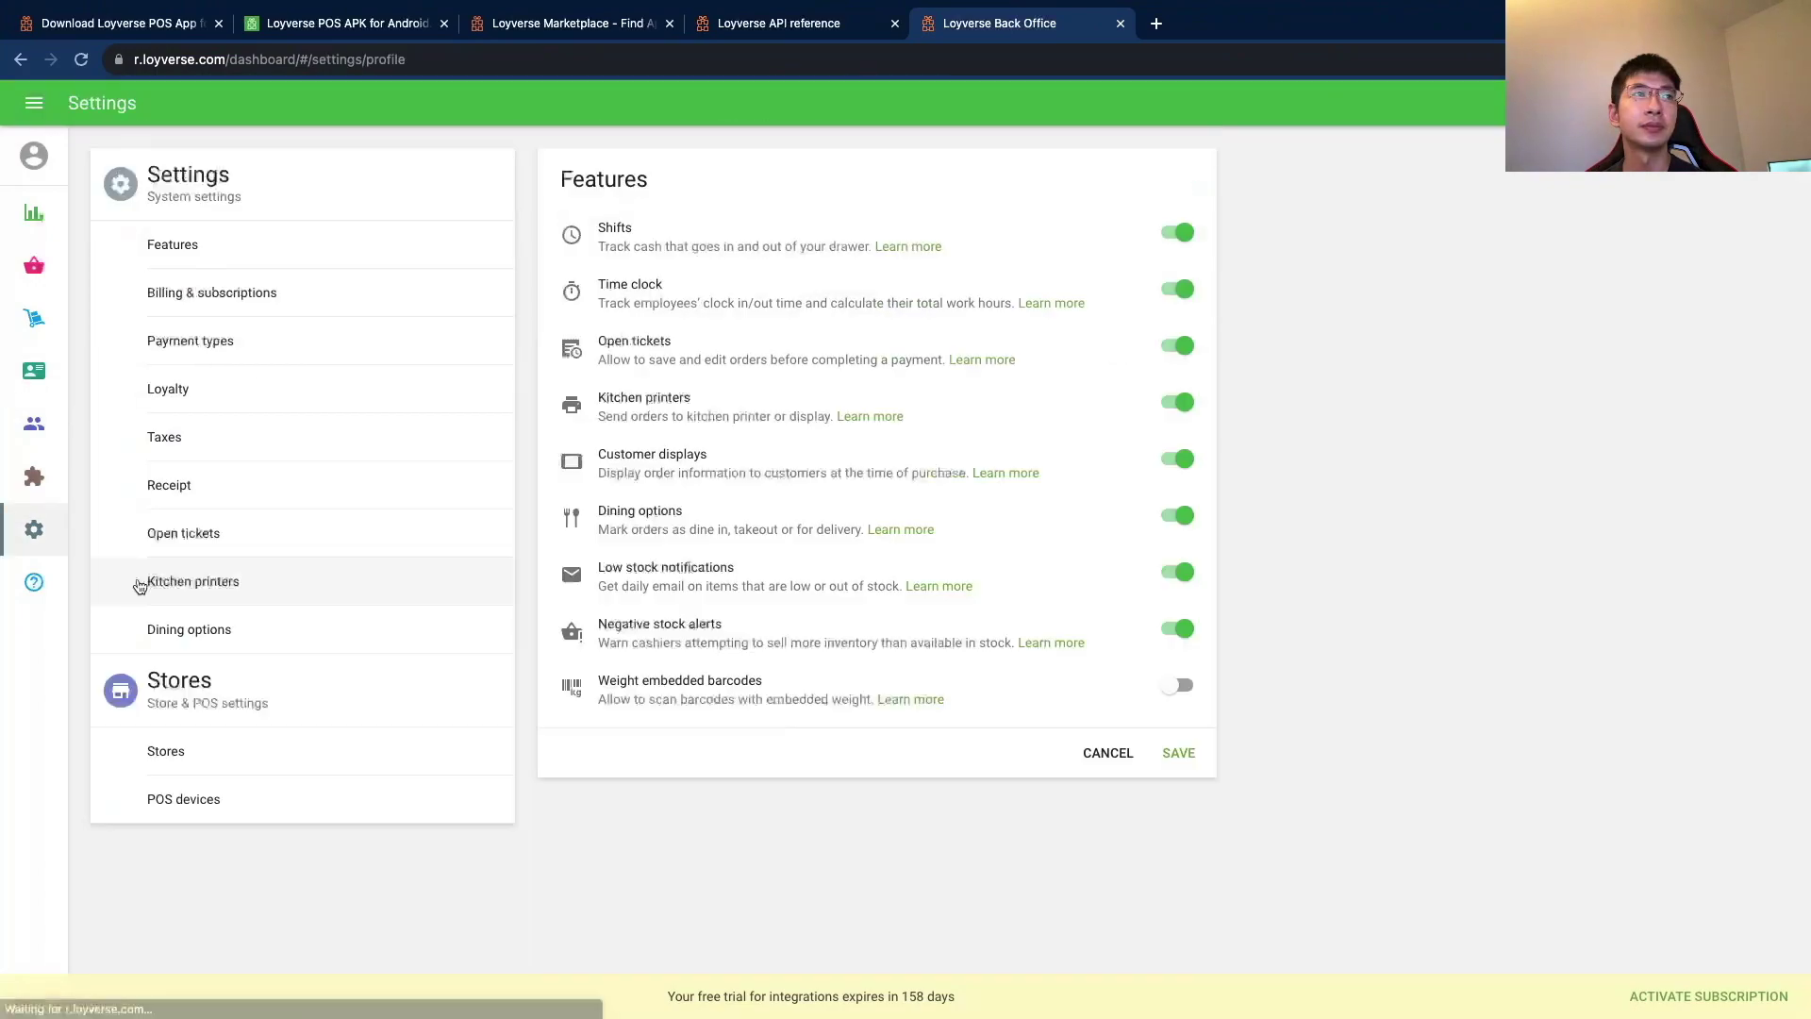
{"action": "left_click", "coordinate": [496, 751]}
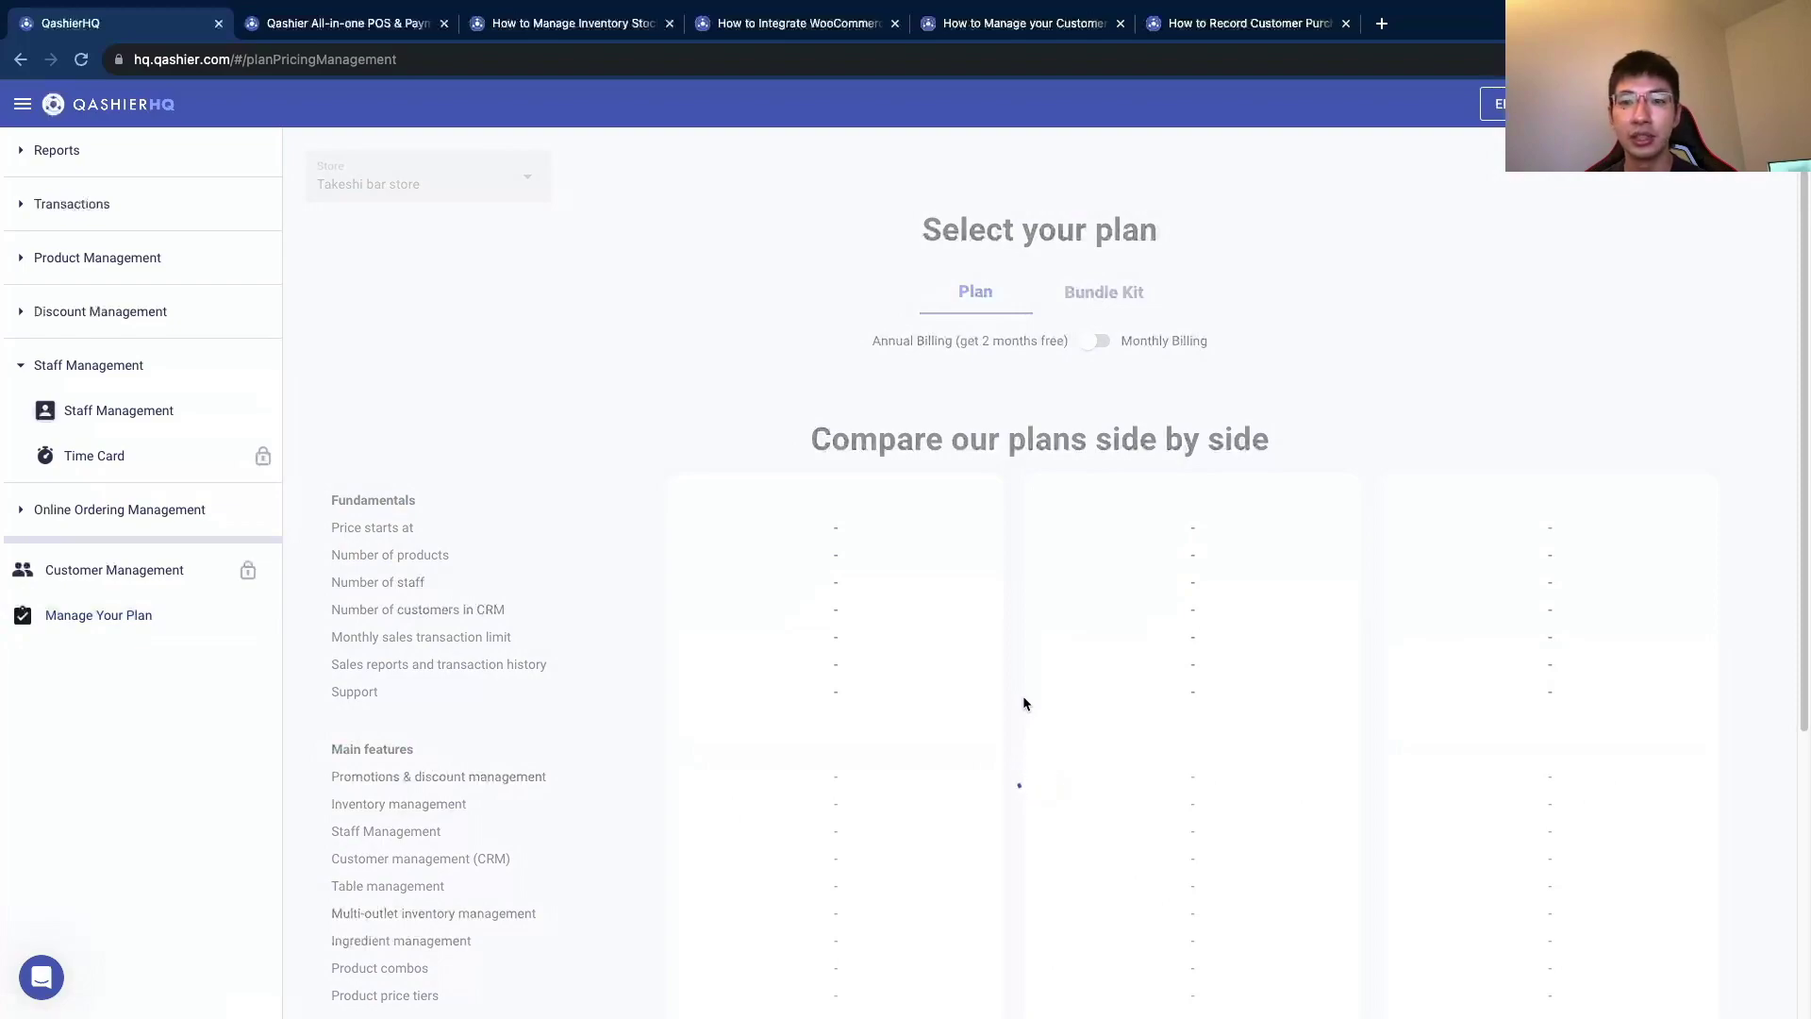
Review the features and add-on integrations in QashierHQ's plan comparison, and return to the comparison slide.
{"action": "scroll", "coordinate": [1023, 698], "scroll_direction": "down", "scroll_amount": 5}
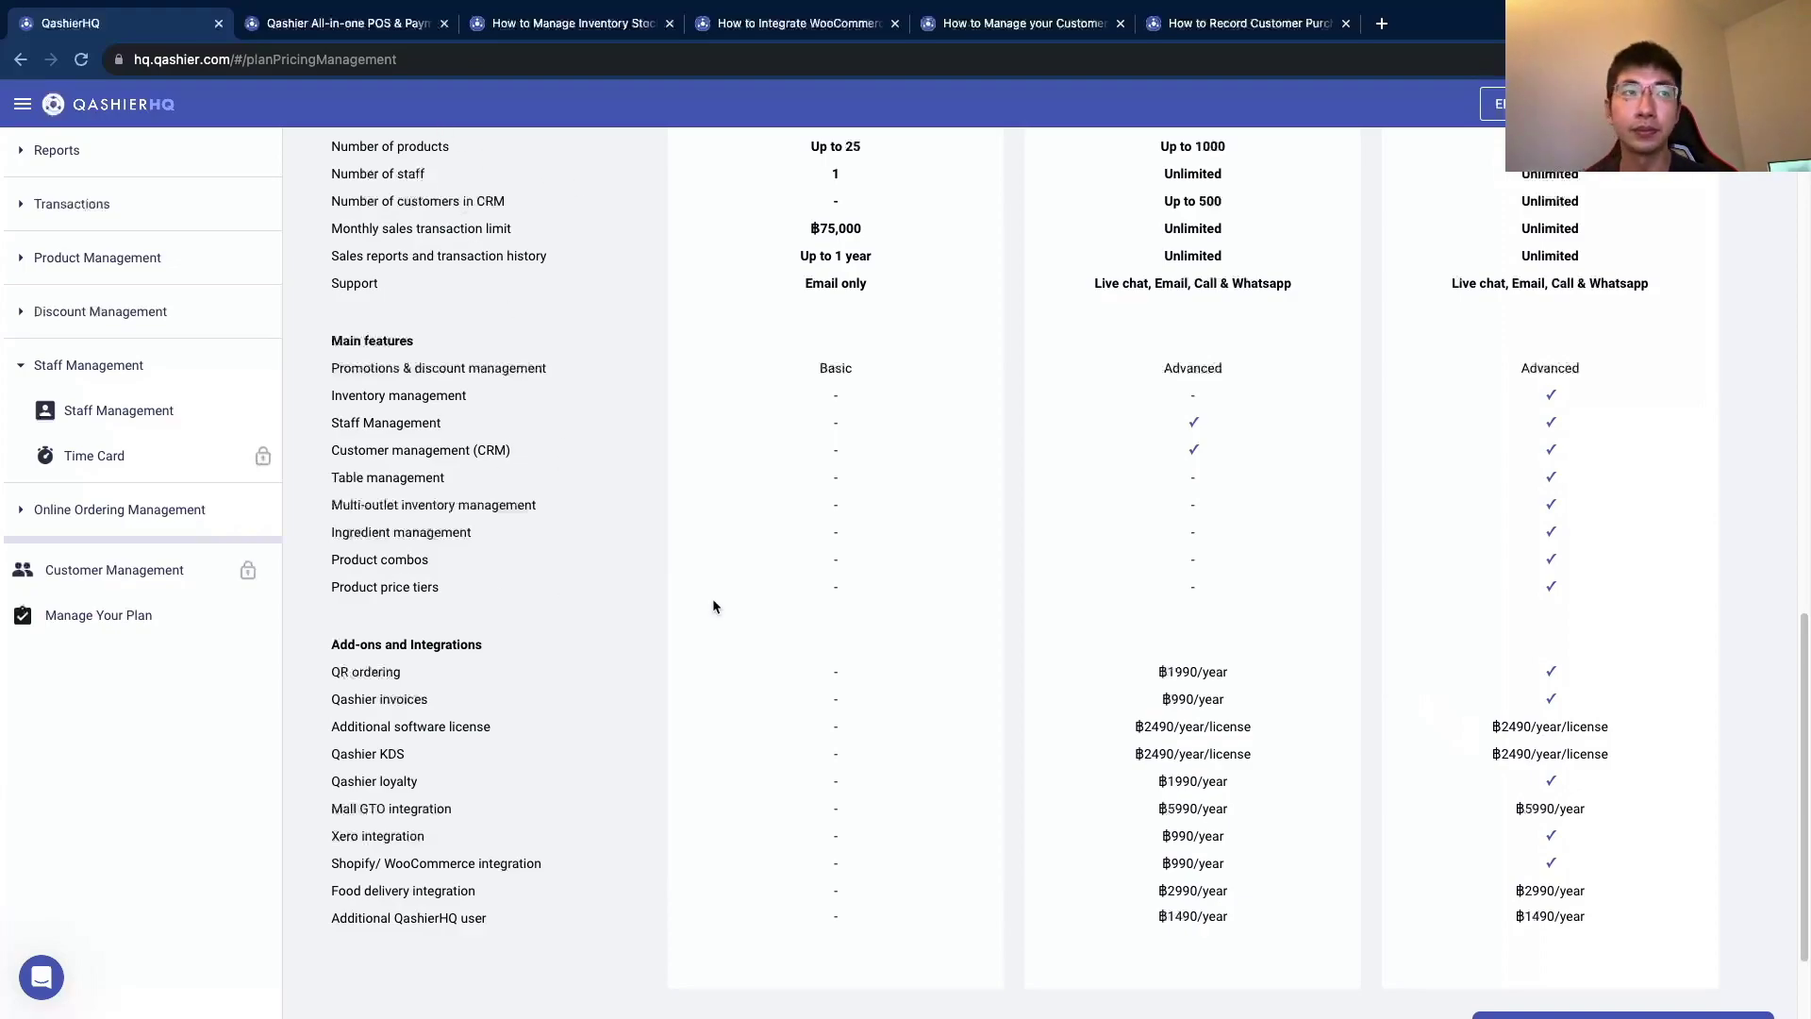
{"action": "key", "text": "ctrl+Left"}
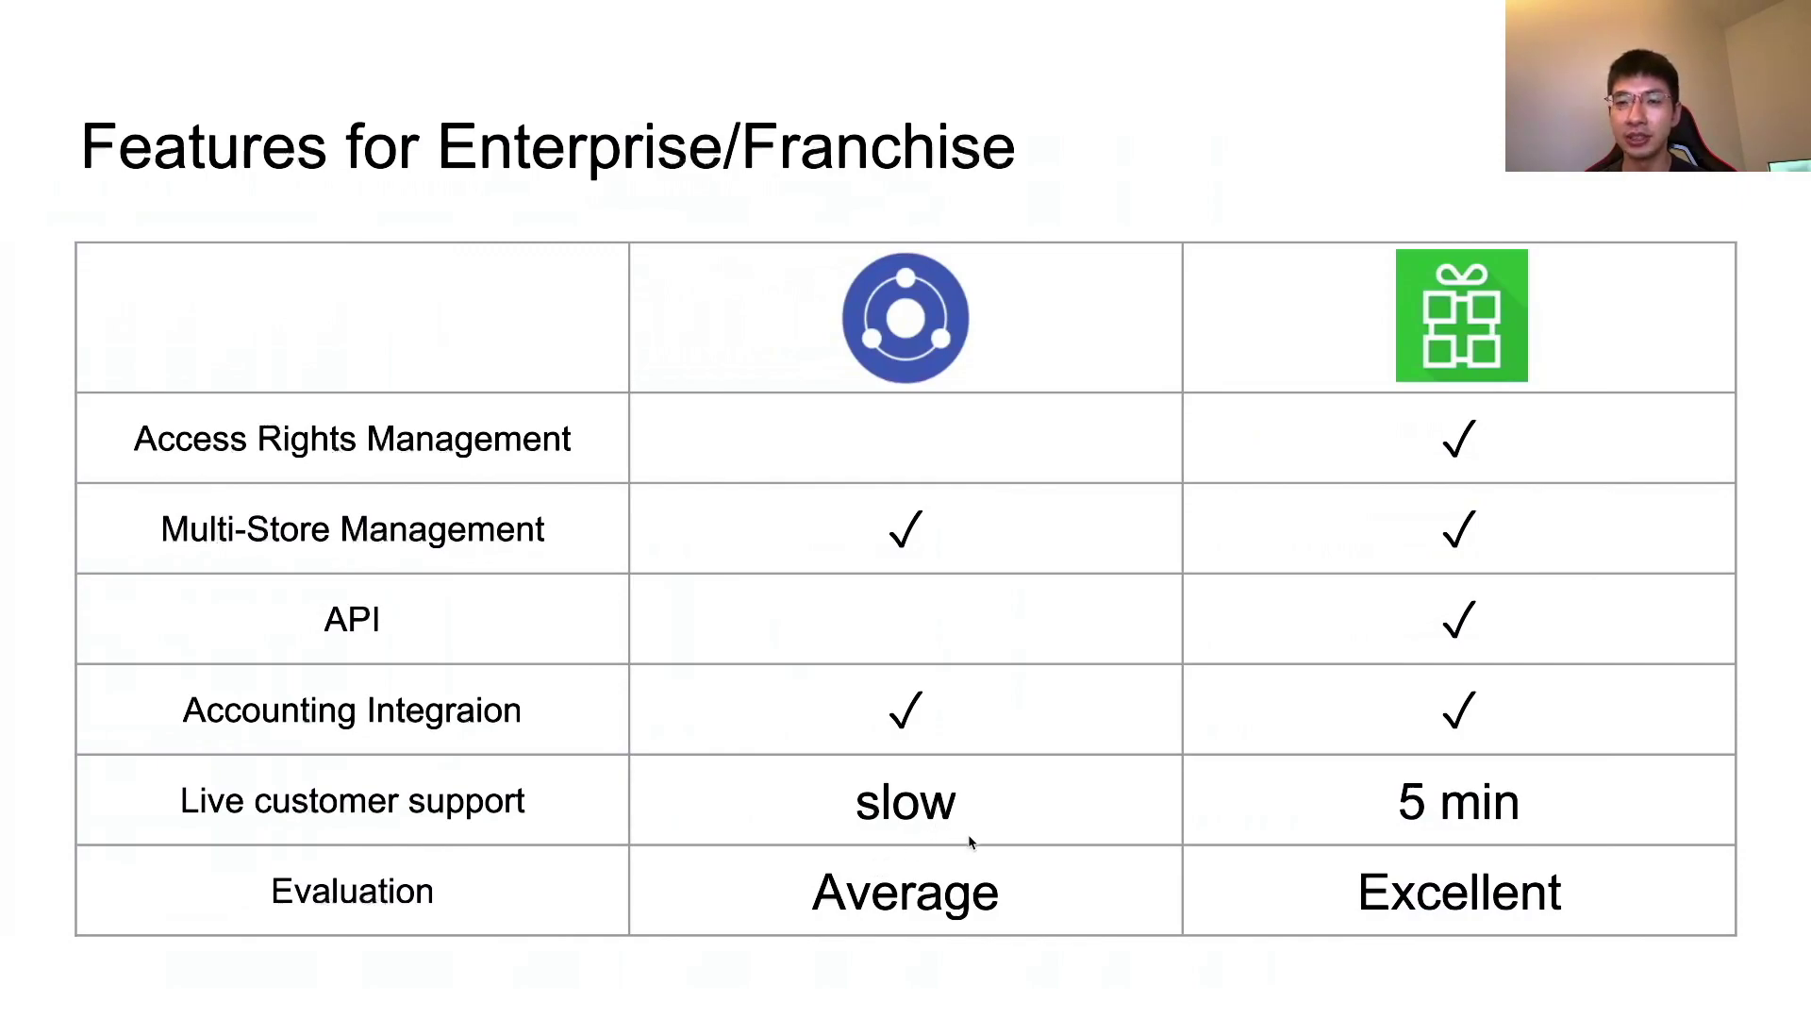
Switch to Loyverse Back Office and open the messages in its live chat support.
{"action": "key", "text": "ctrl+Right"}
{"action": "key", "text": "ctrl+Right"}
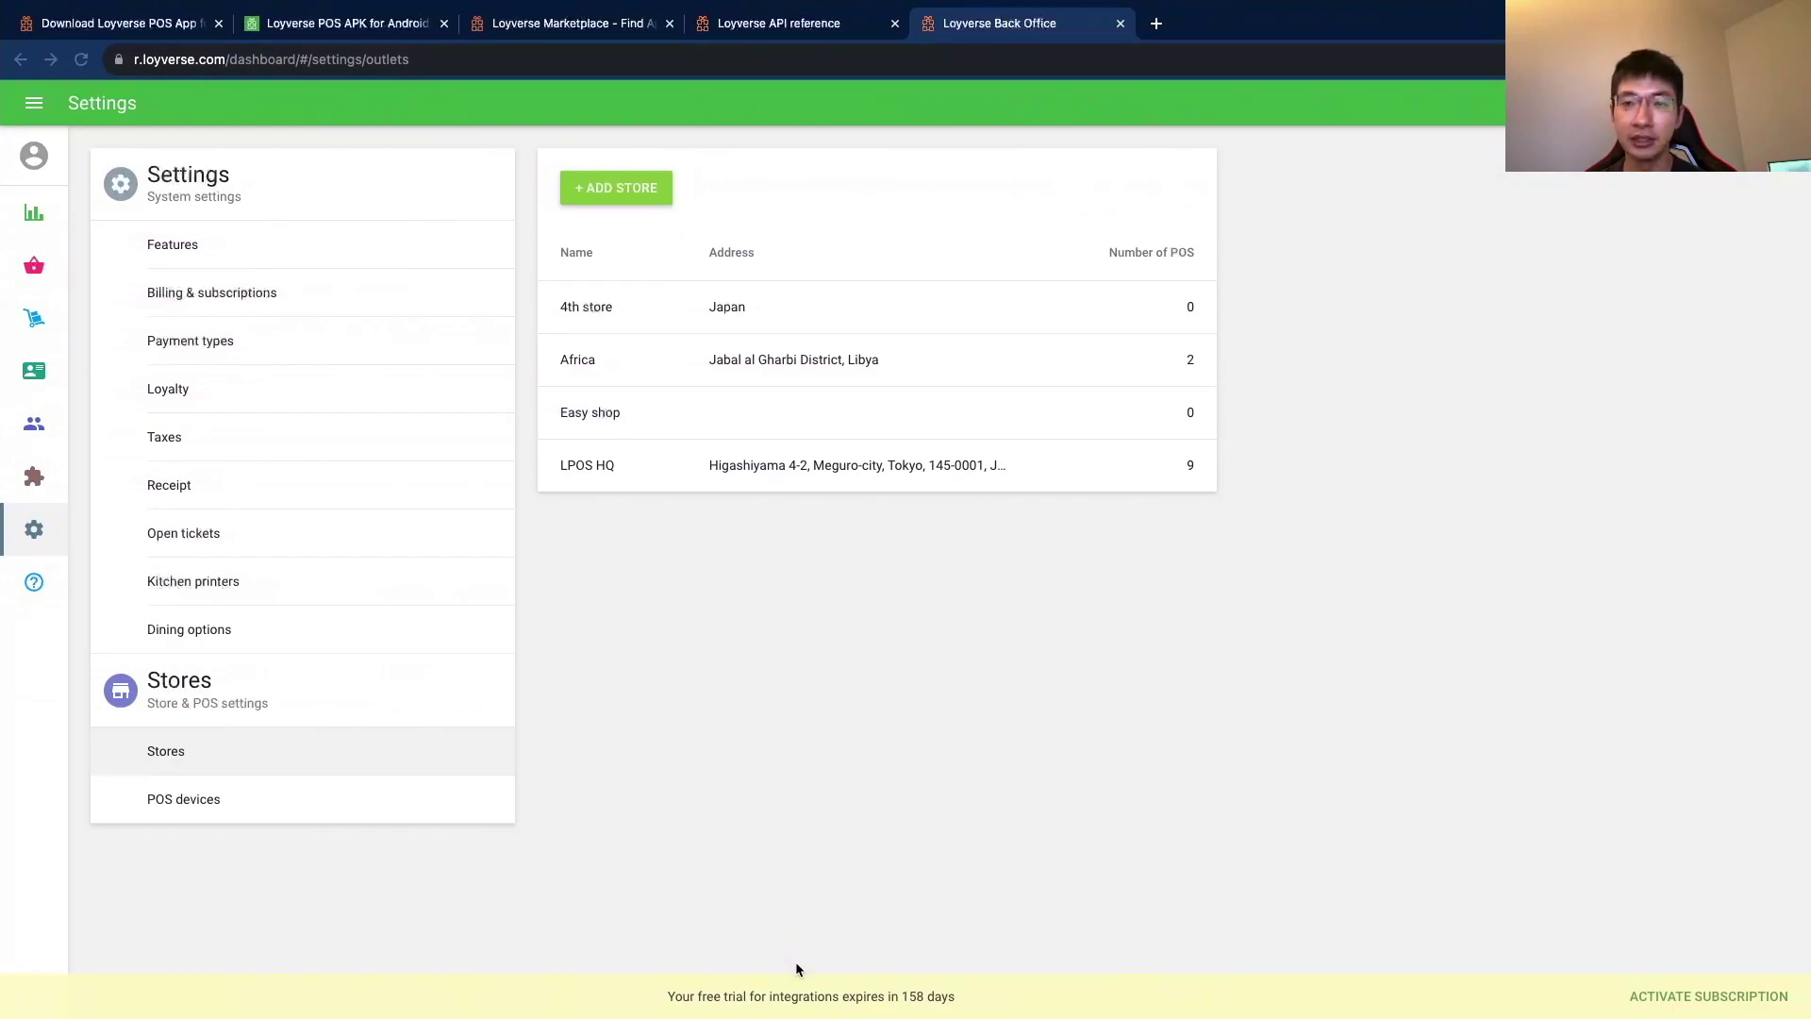
{"action": "left_click", "coordinate": [34, 583]}
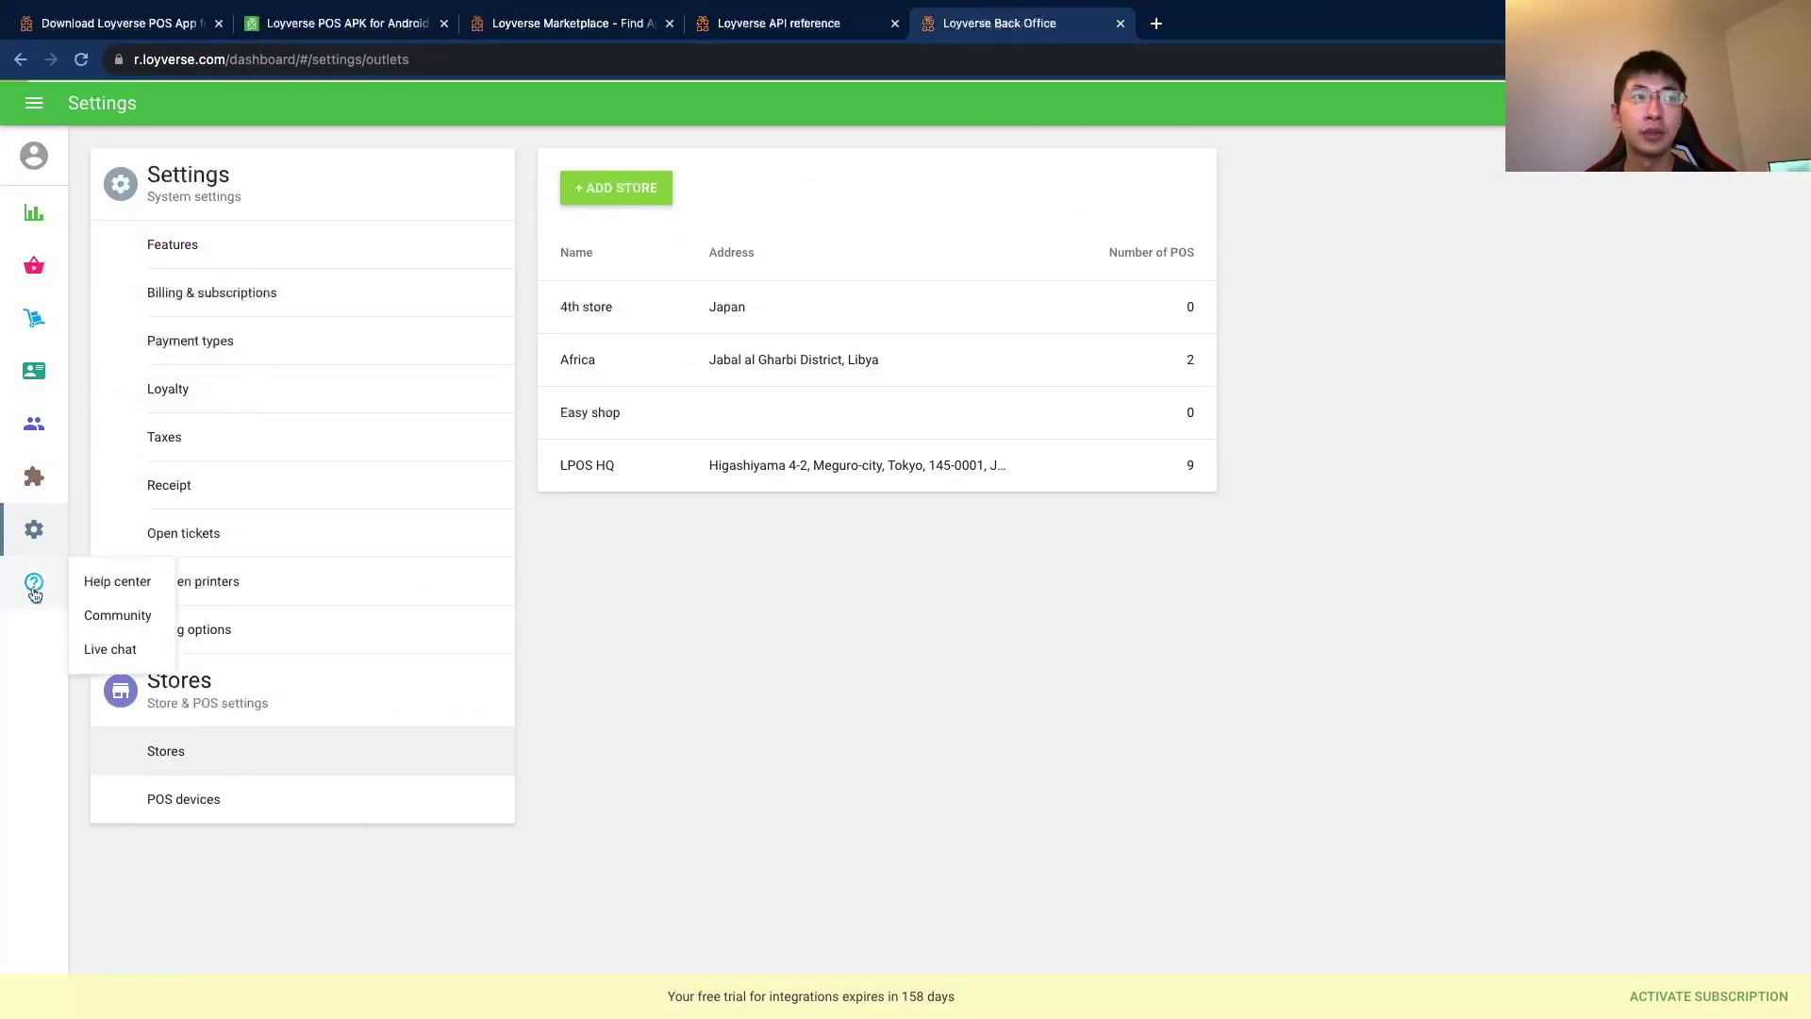
{"action": "left_click", "coordinate": [114, 650]}
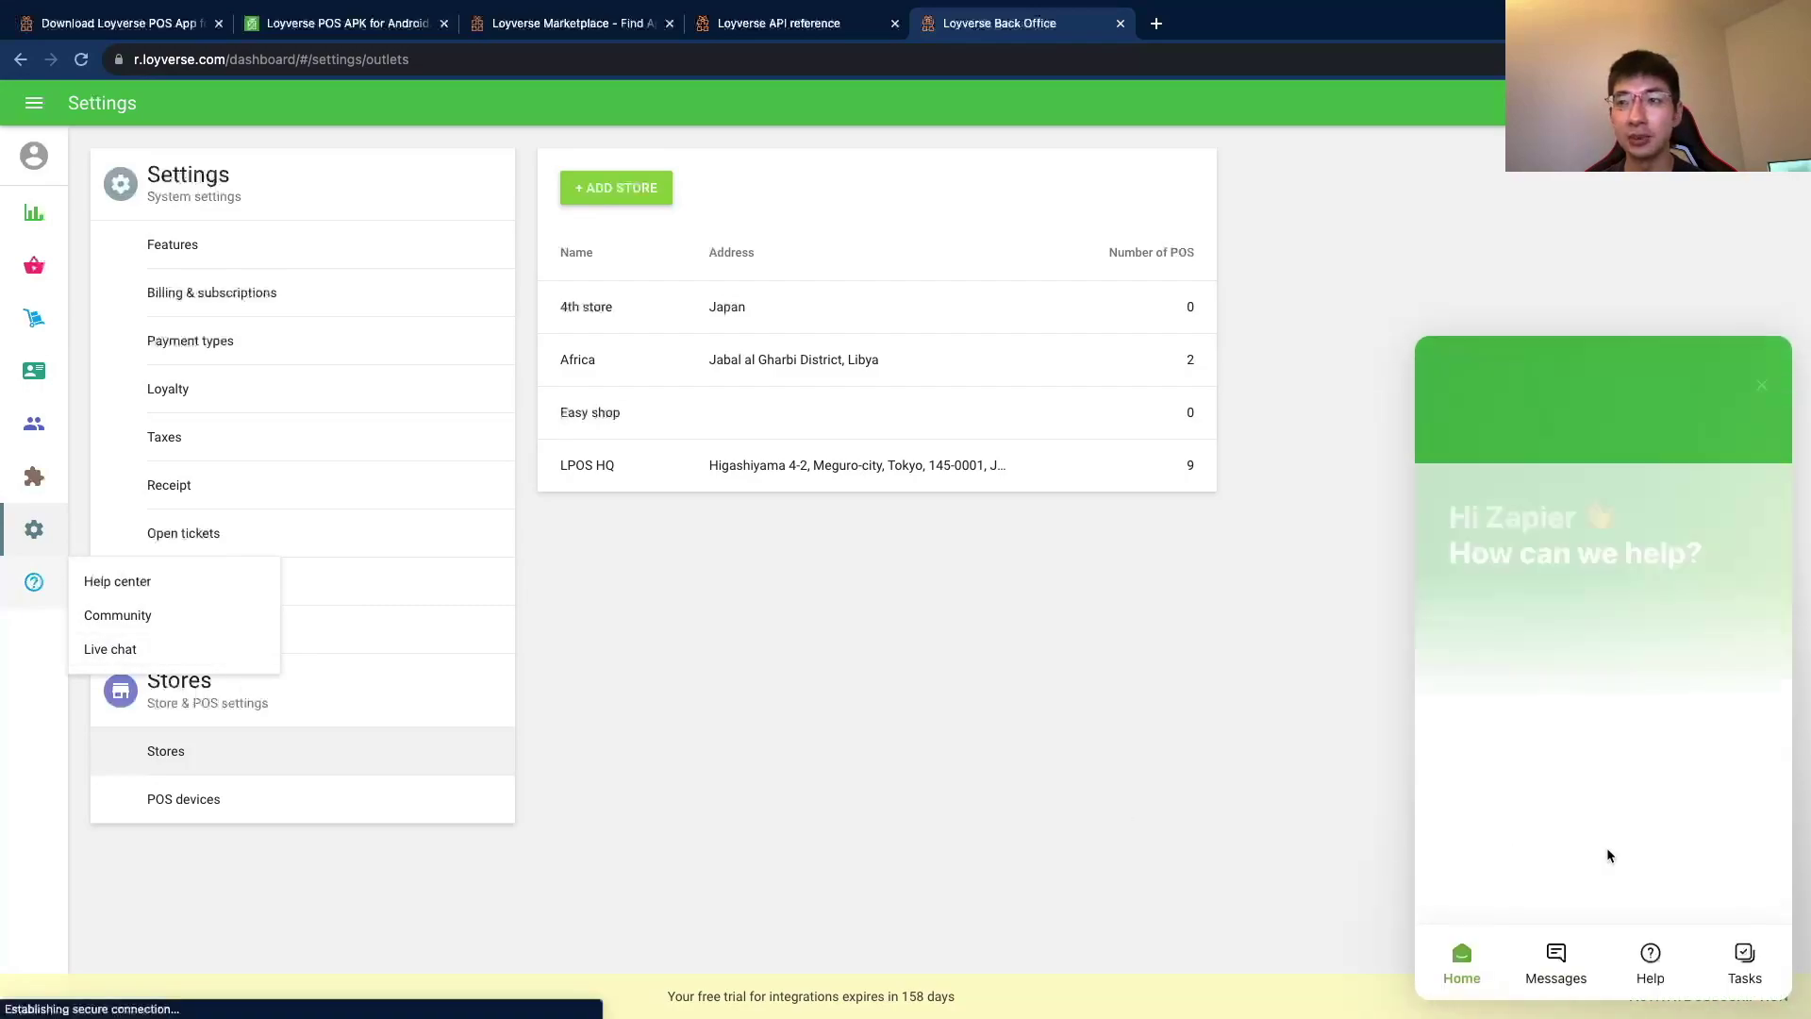
{"action": "left_click", "coordinate": [1573, 968]}
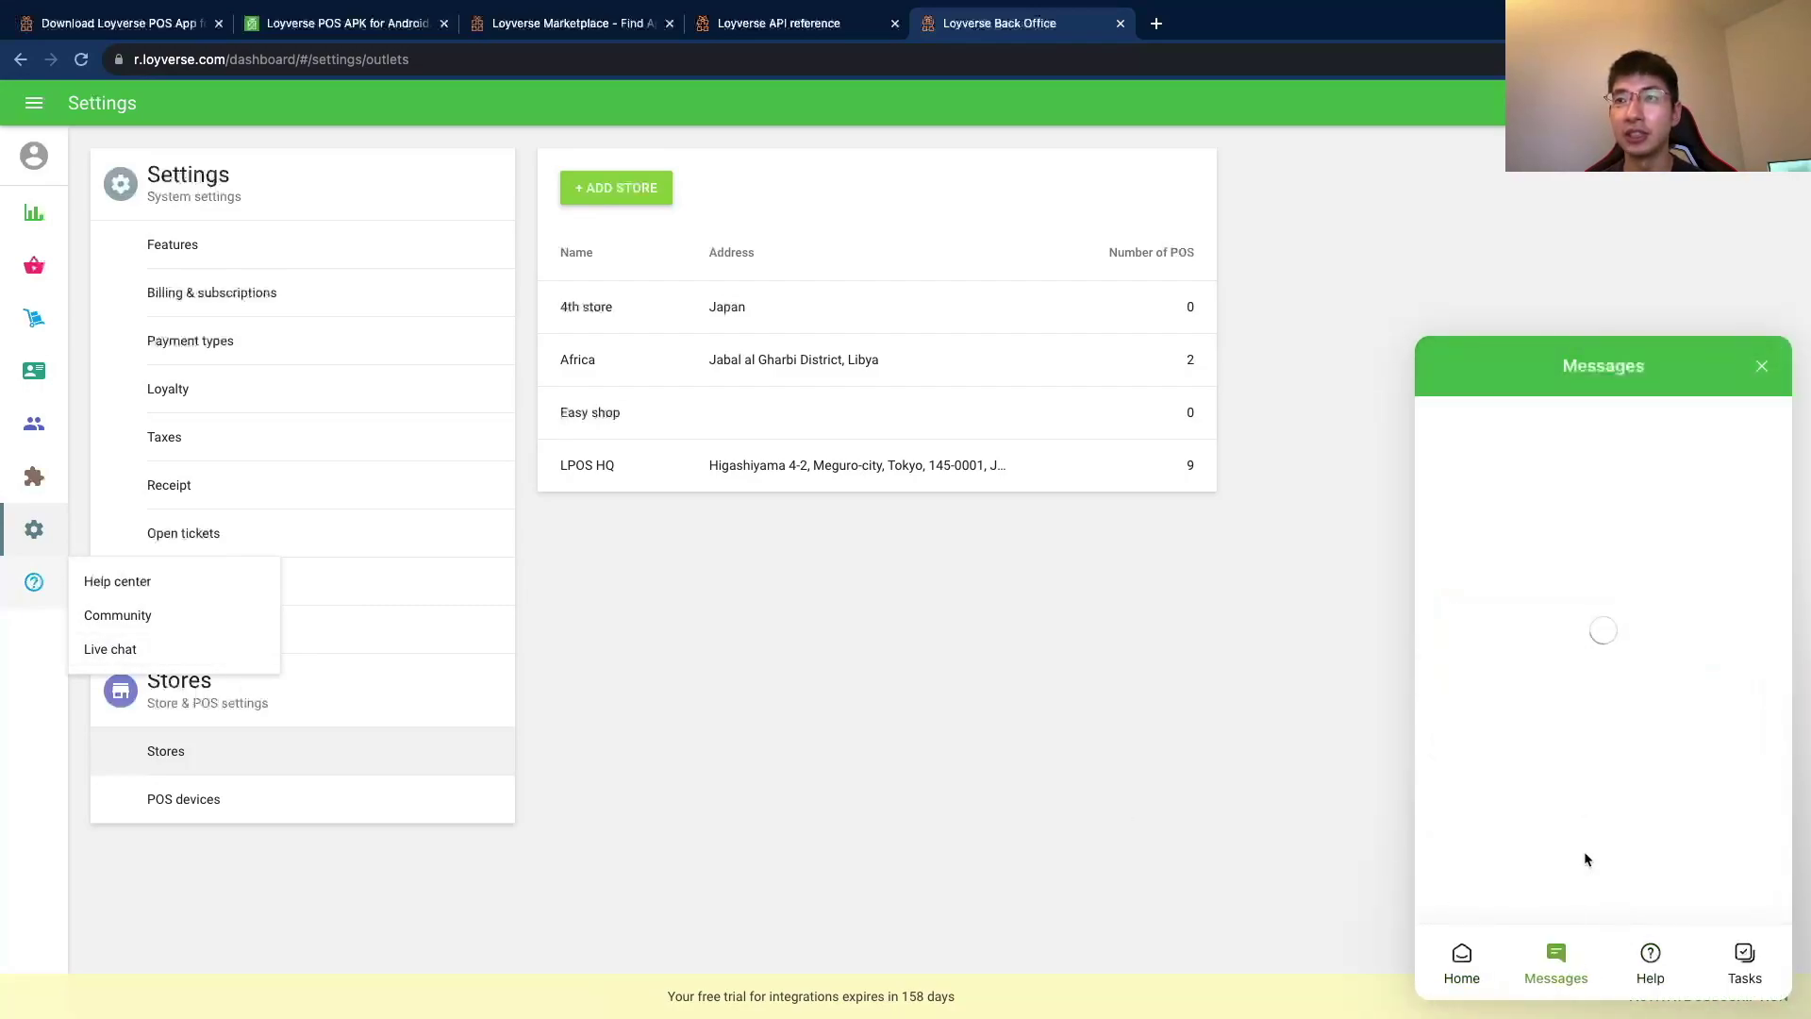
{"action": "left_click", "coordinate": [1598, 872]}
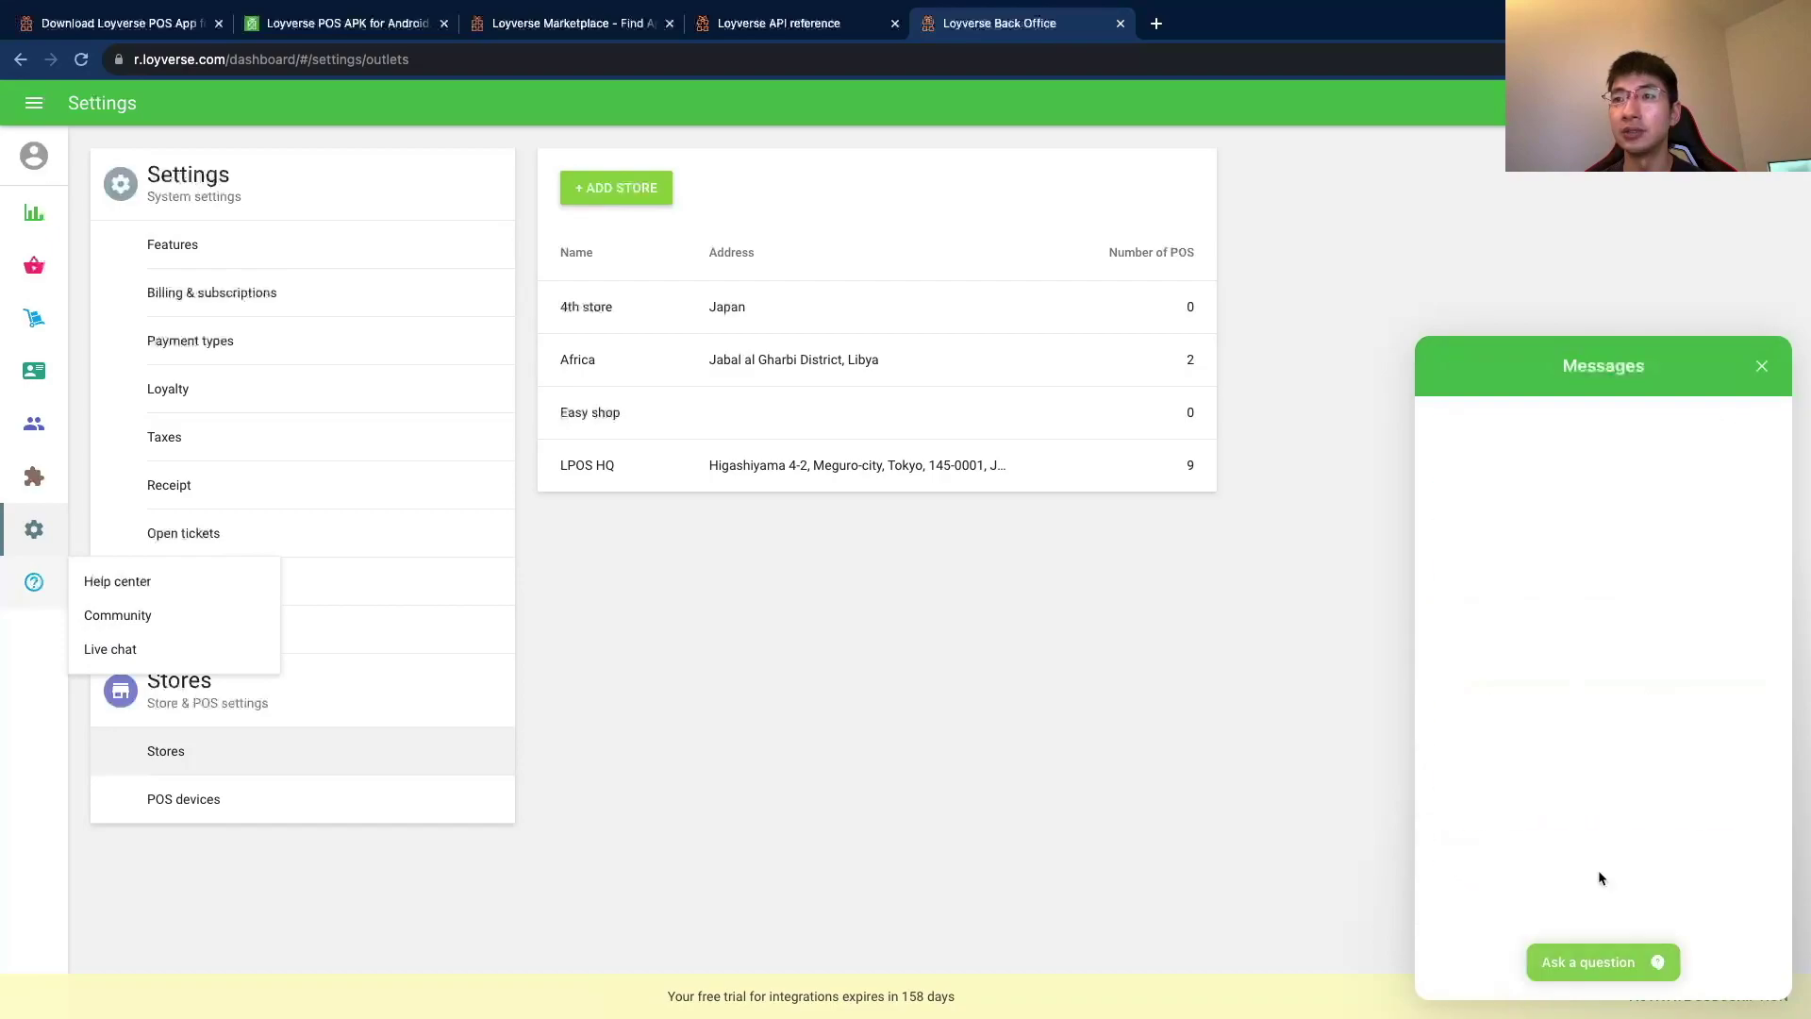
Start a new support conversation with the message "Hello!".
{"action": "left_click", "coordinate": [1544, 977]}
{"action": "type", "text": "H"}
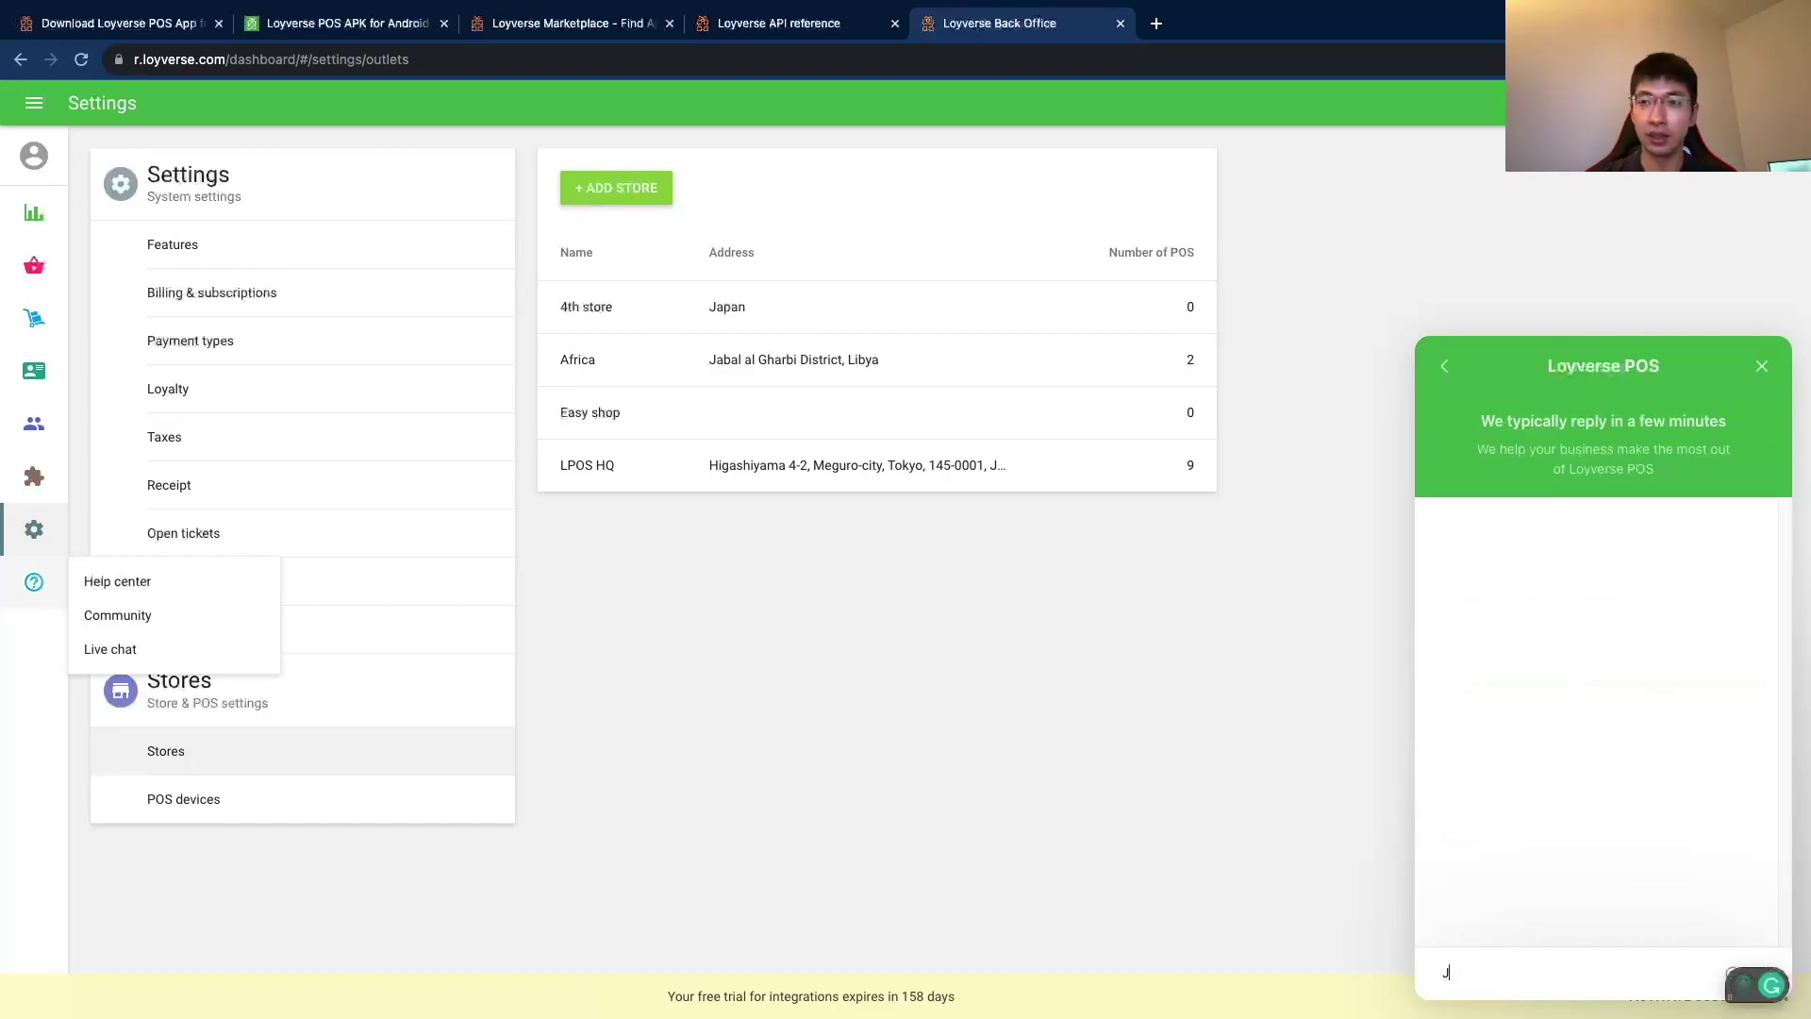
{"action": "type", "text": "ello!"}
{"action": "key", "text": "Return"}
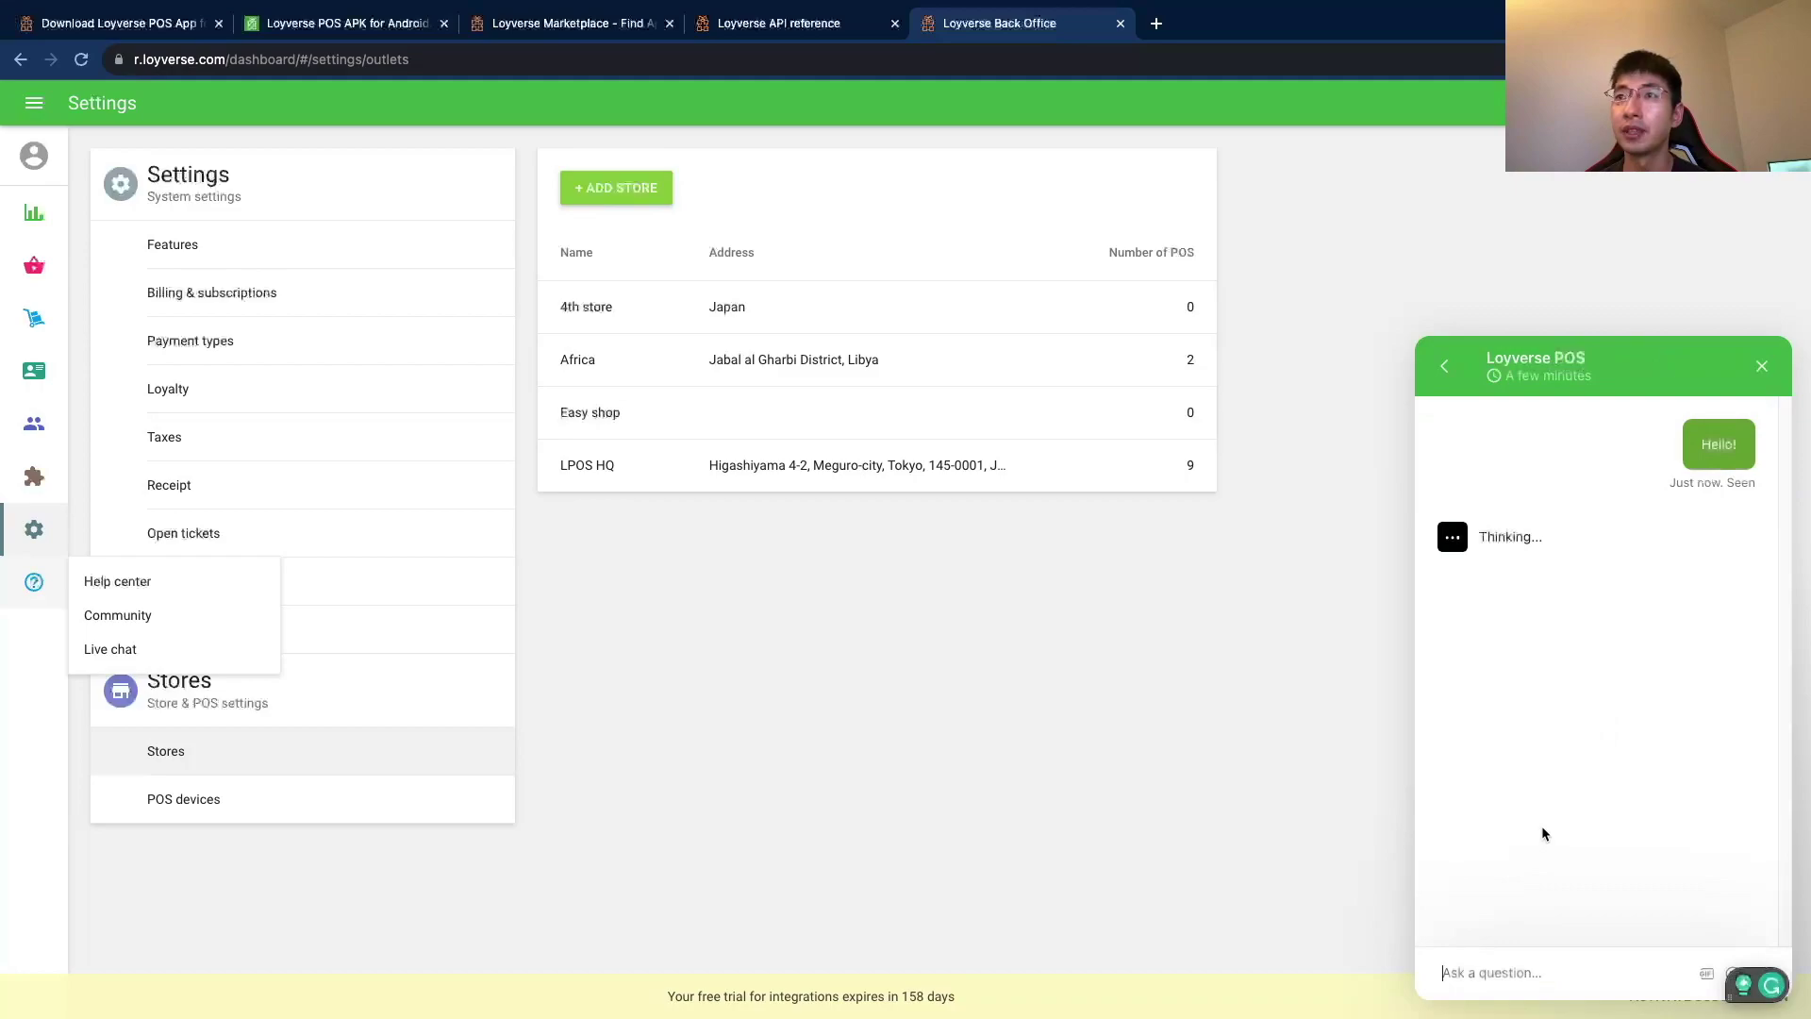
Request a human agent in the support chat with "Talk to person" and follow up with "Could you reply?".
{"action": "left_click", "coordinate": [1527, 971]}
{"action": "type", "text": "Talk to person"}
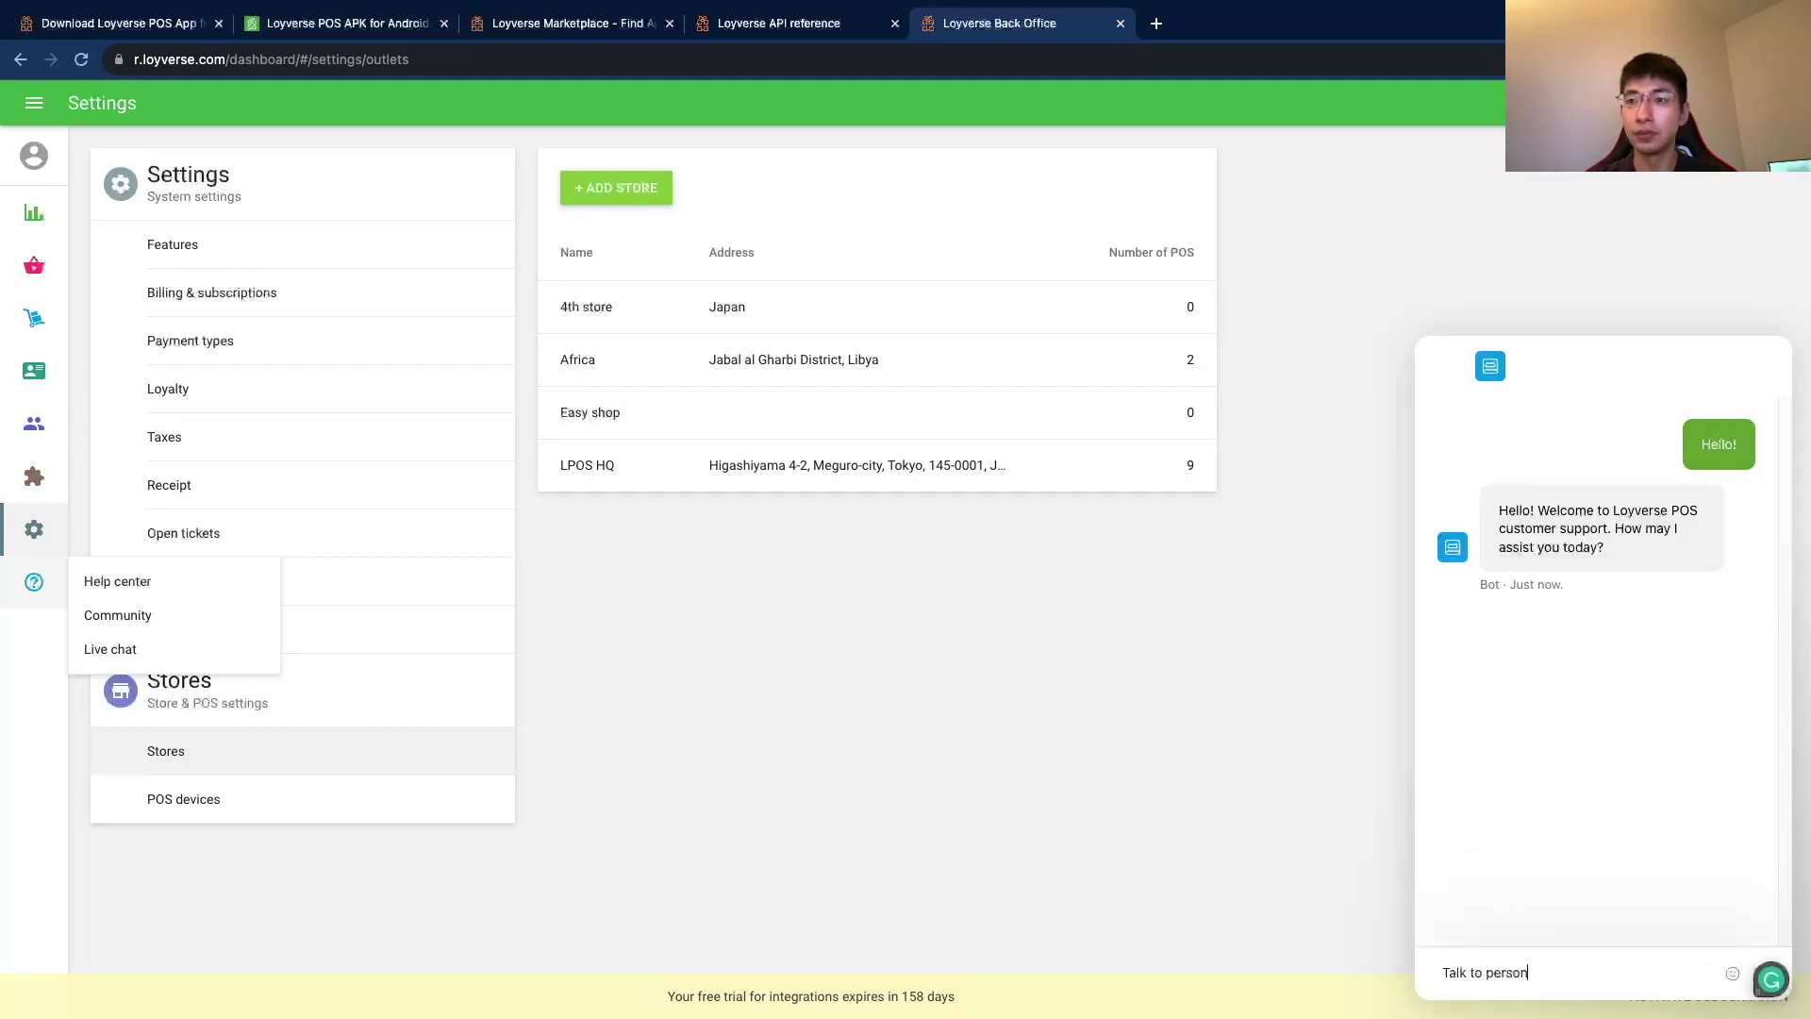
{"action": "key", "text": "Return"}
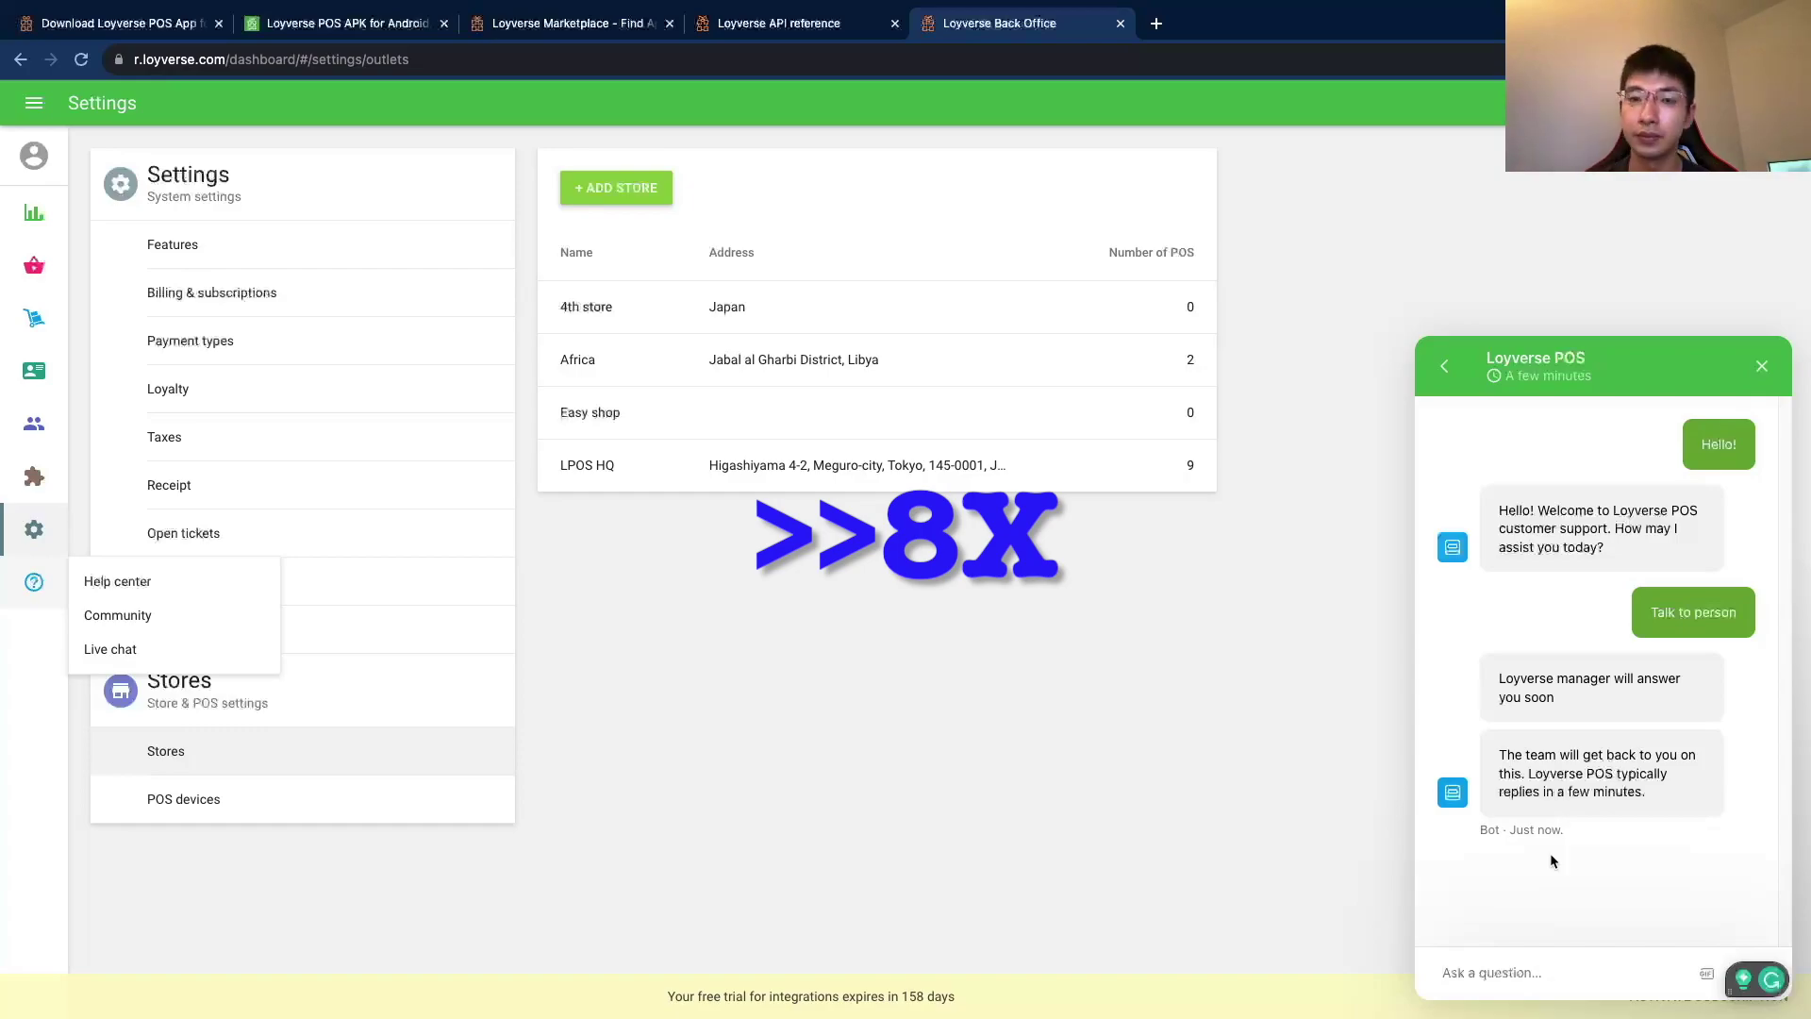
{"action": "left_click", "coordinate": [1534, 973]}
{"action": "type", "text": "Could you reply?"}
{"action": "key", "text": "Return"}
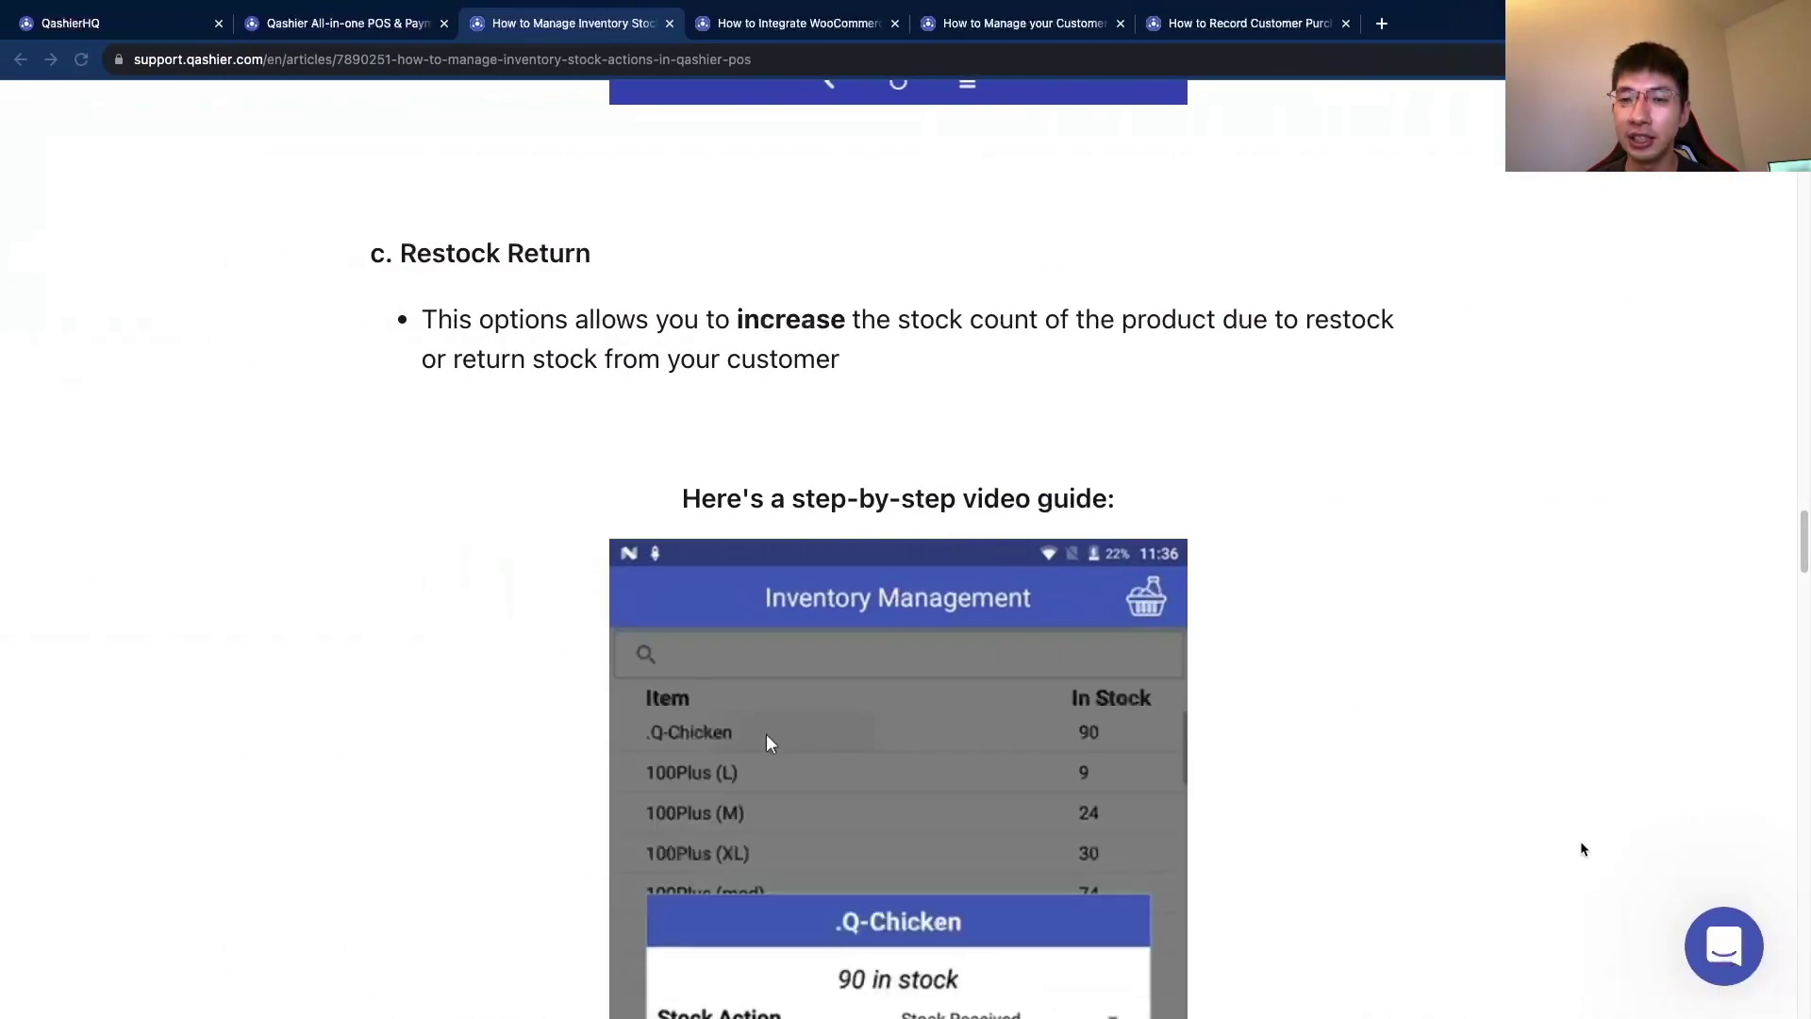
Check the existing support conversation in the chat on Qashier's help site, and close it.
{"action": "left_click", "coordinate": [1725, 946]}
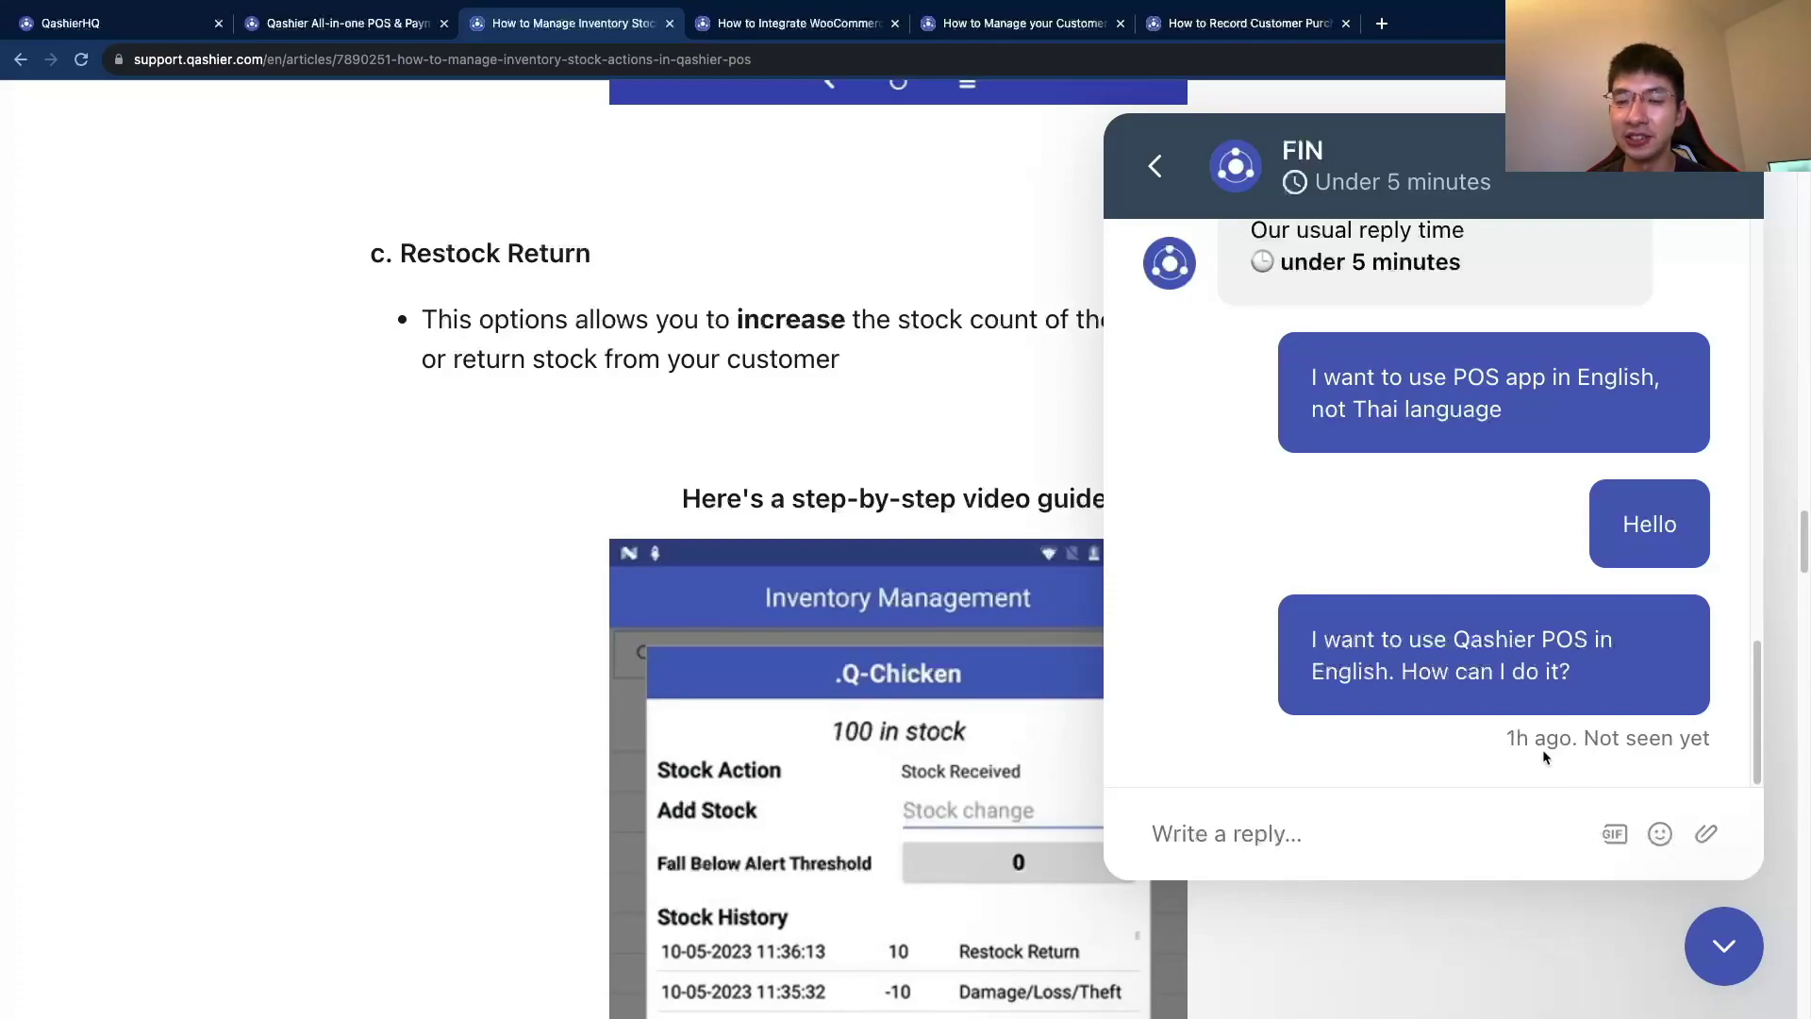
{"action": "left_click", "coordinate": [1704, 954]}
Examine the inventory levels endpoint in the Loyverse API reference, and return to the Qashier stock actions article.
{"action": "key", "text": "ctrl+Left"}
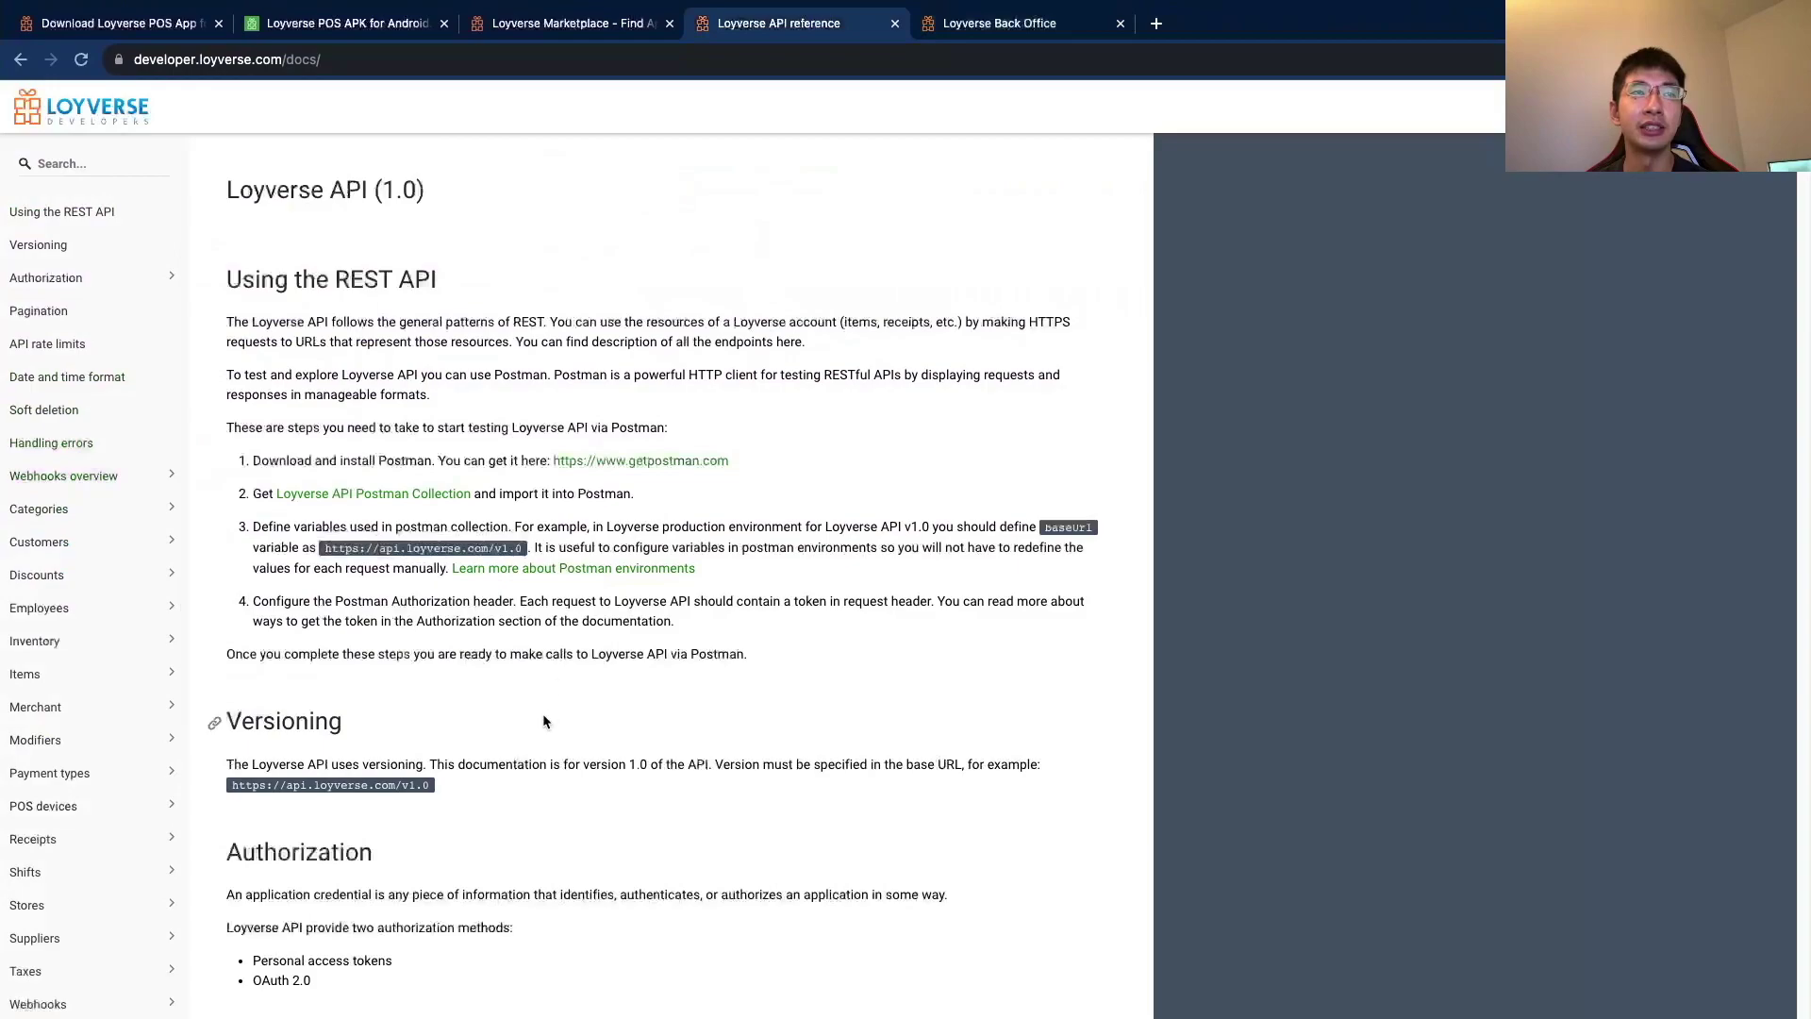
{"action": "scroll", "coordinate": [133, 546], "scroll_direction": "down", "scroll_amount": 1}
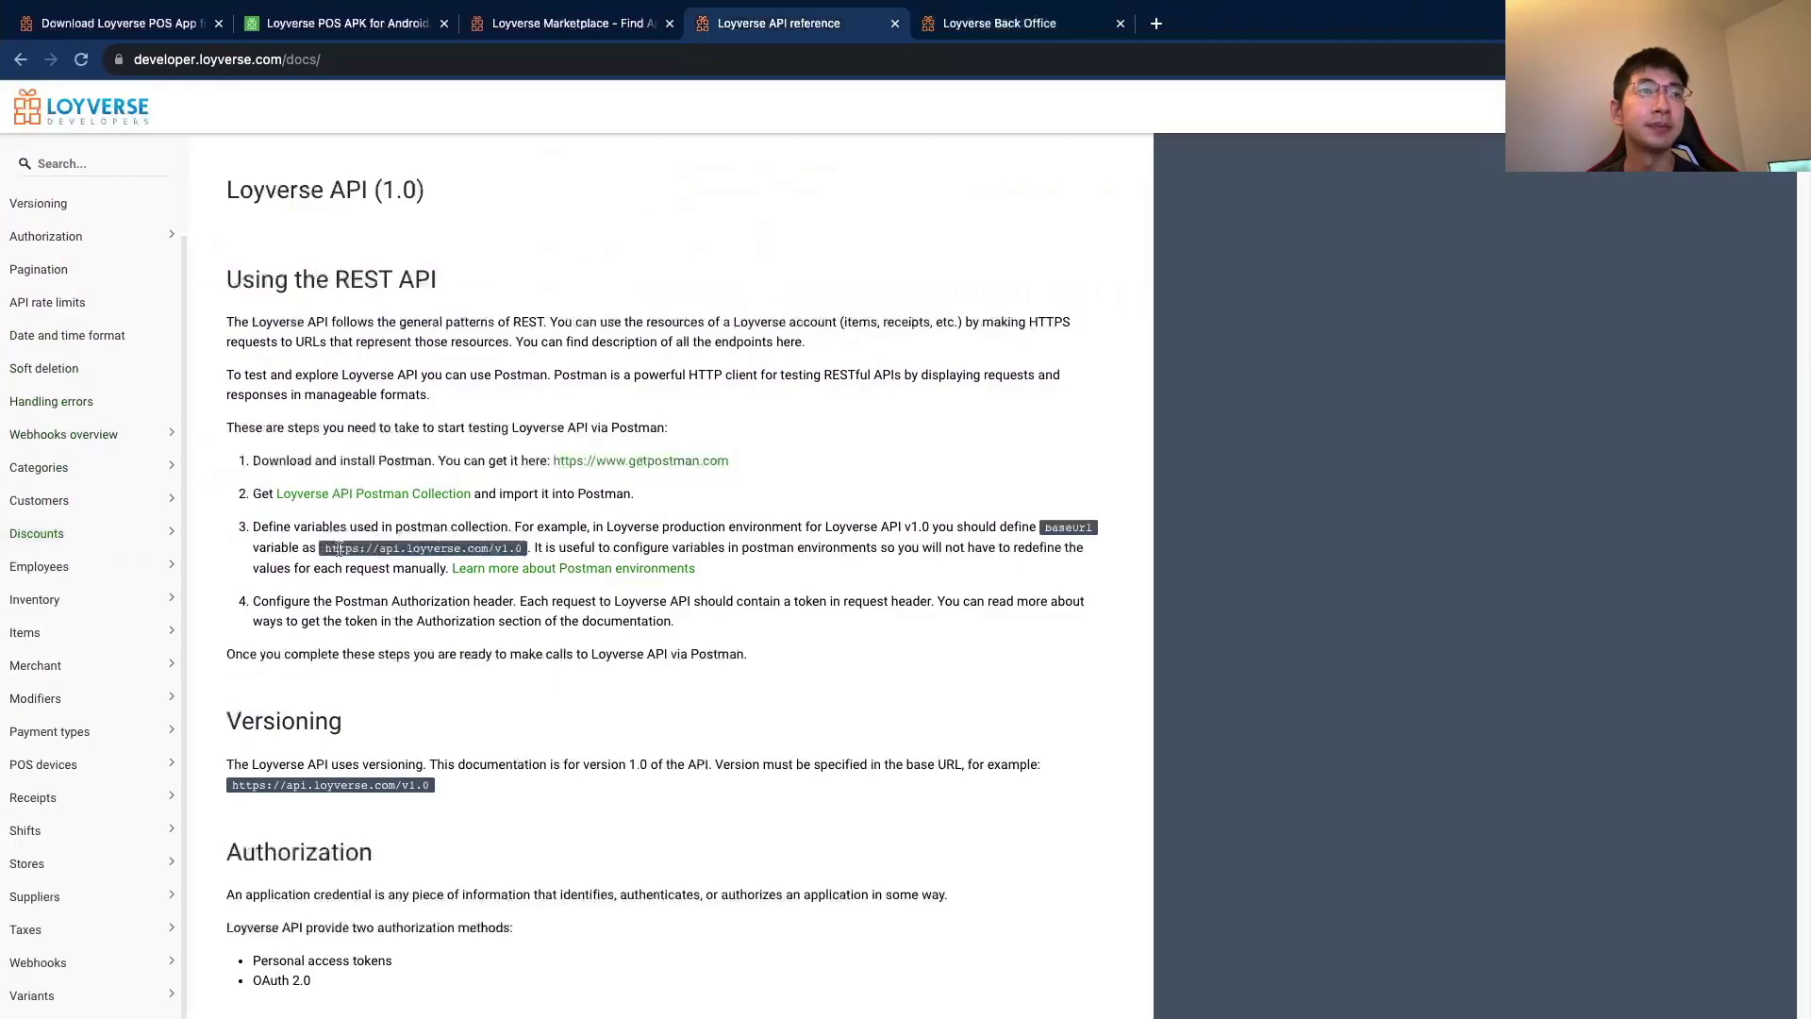
{"action": "scroll", "coordinate": [128, 491], "scroll_direction": "up", "scroll_amount": 1}
{"action": "scroll", "coordinate": [124, 443], "scroll_direction": "down", "scroll_amount": 1}
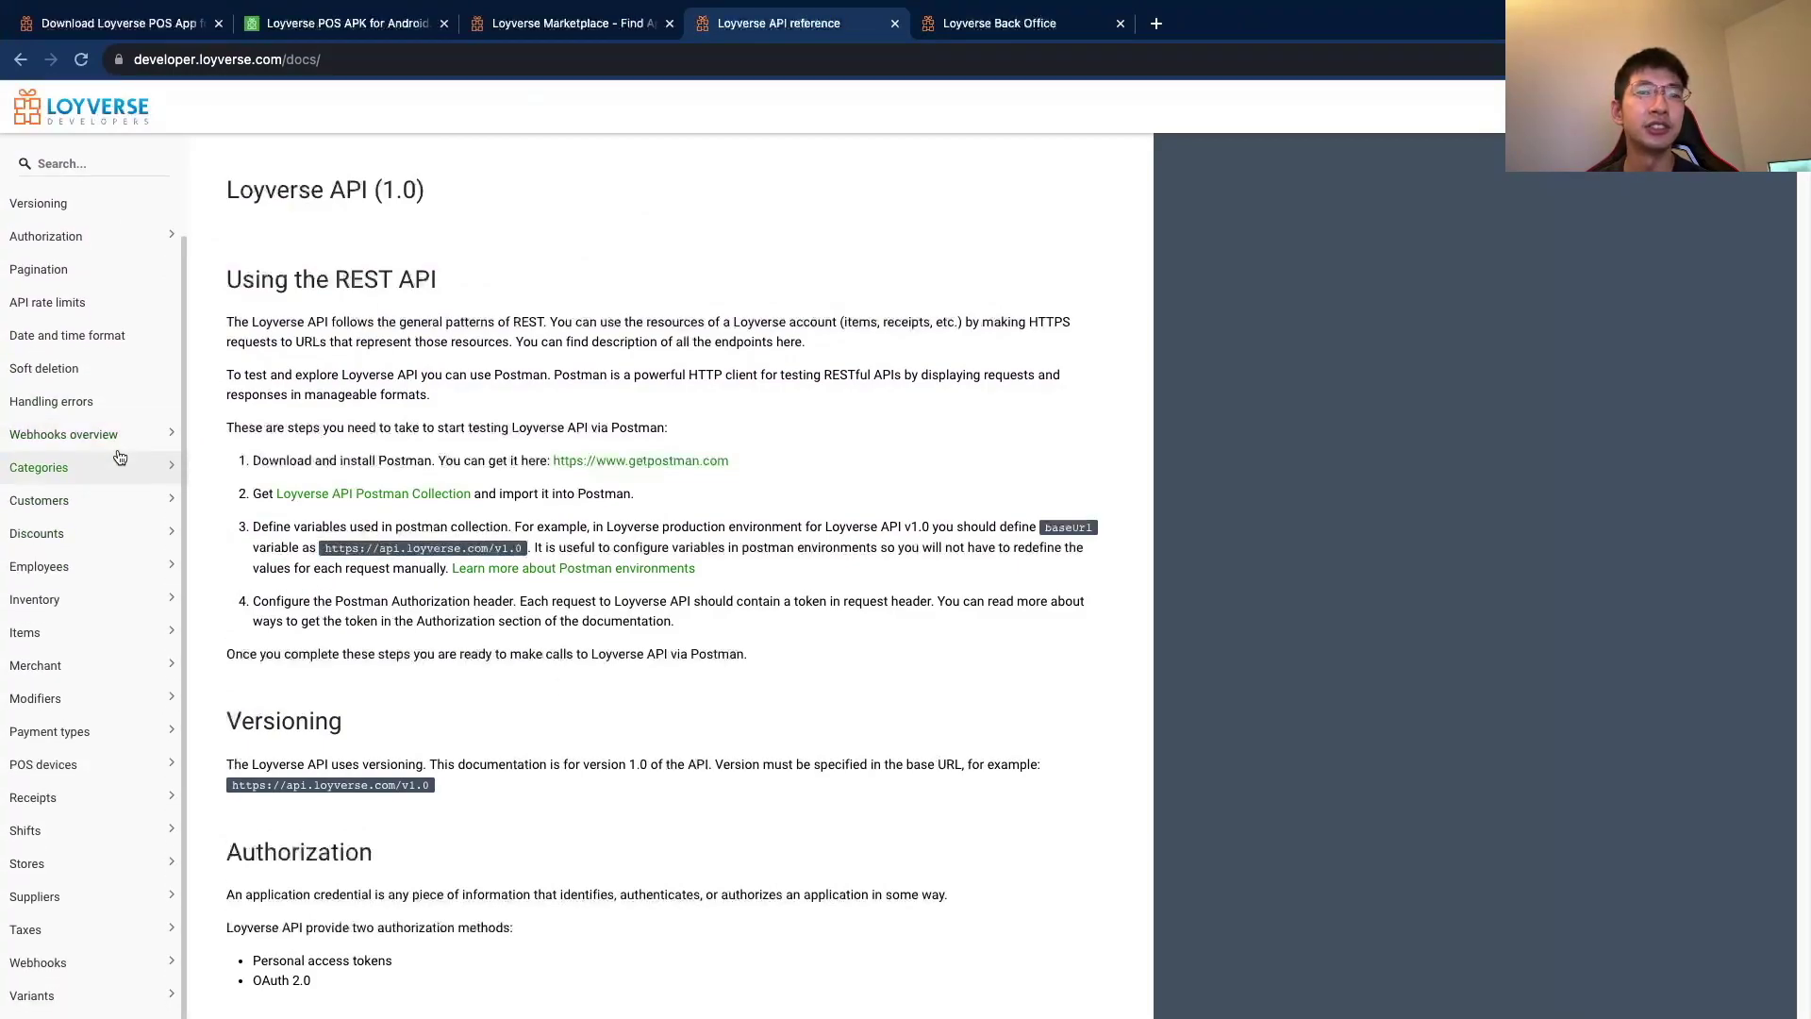
{"action": "left_click", "coordinate": [133, 599]}
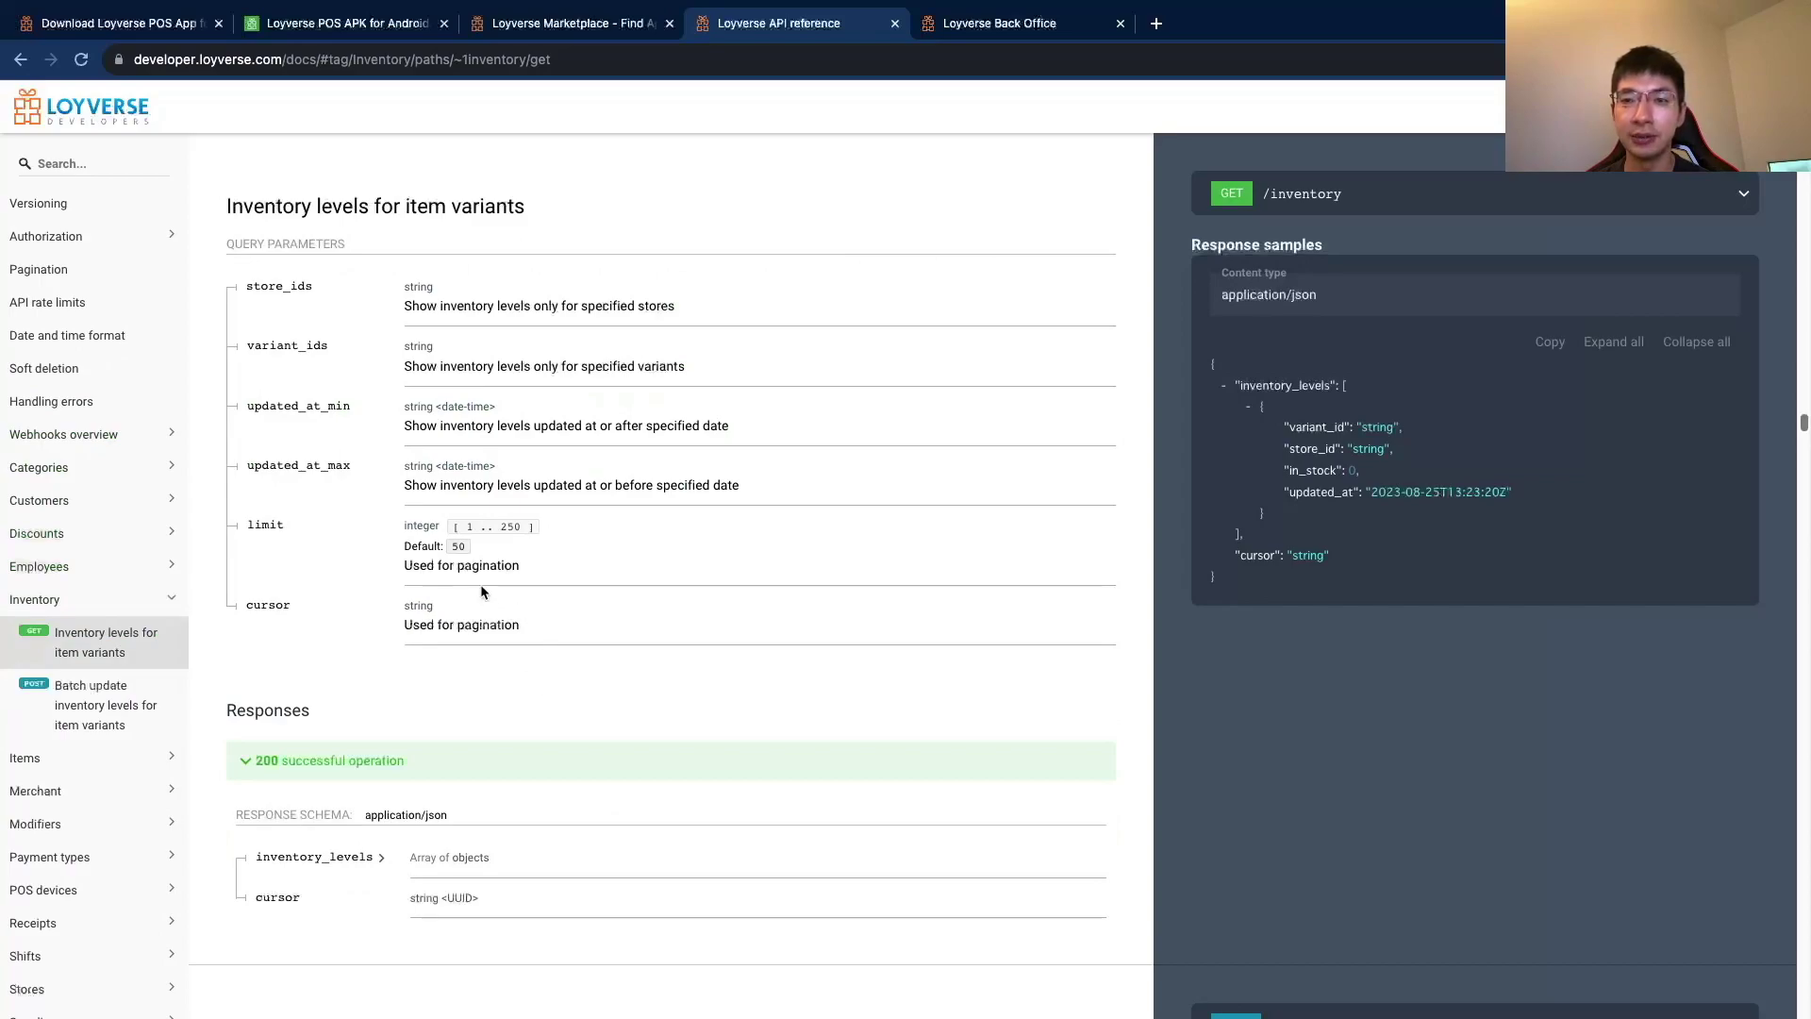
{"action": "key", "text": "ctrl+Left"}
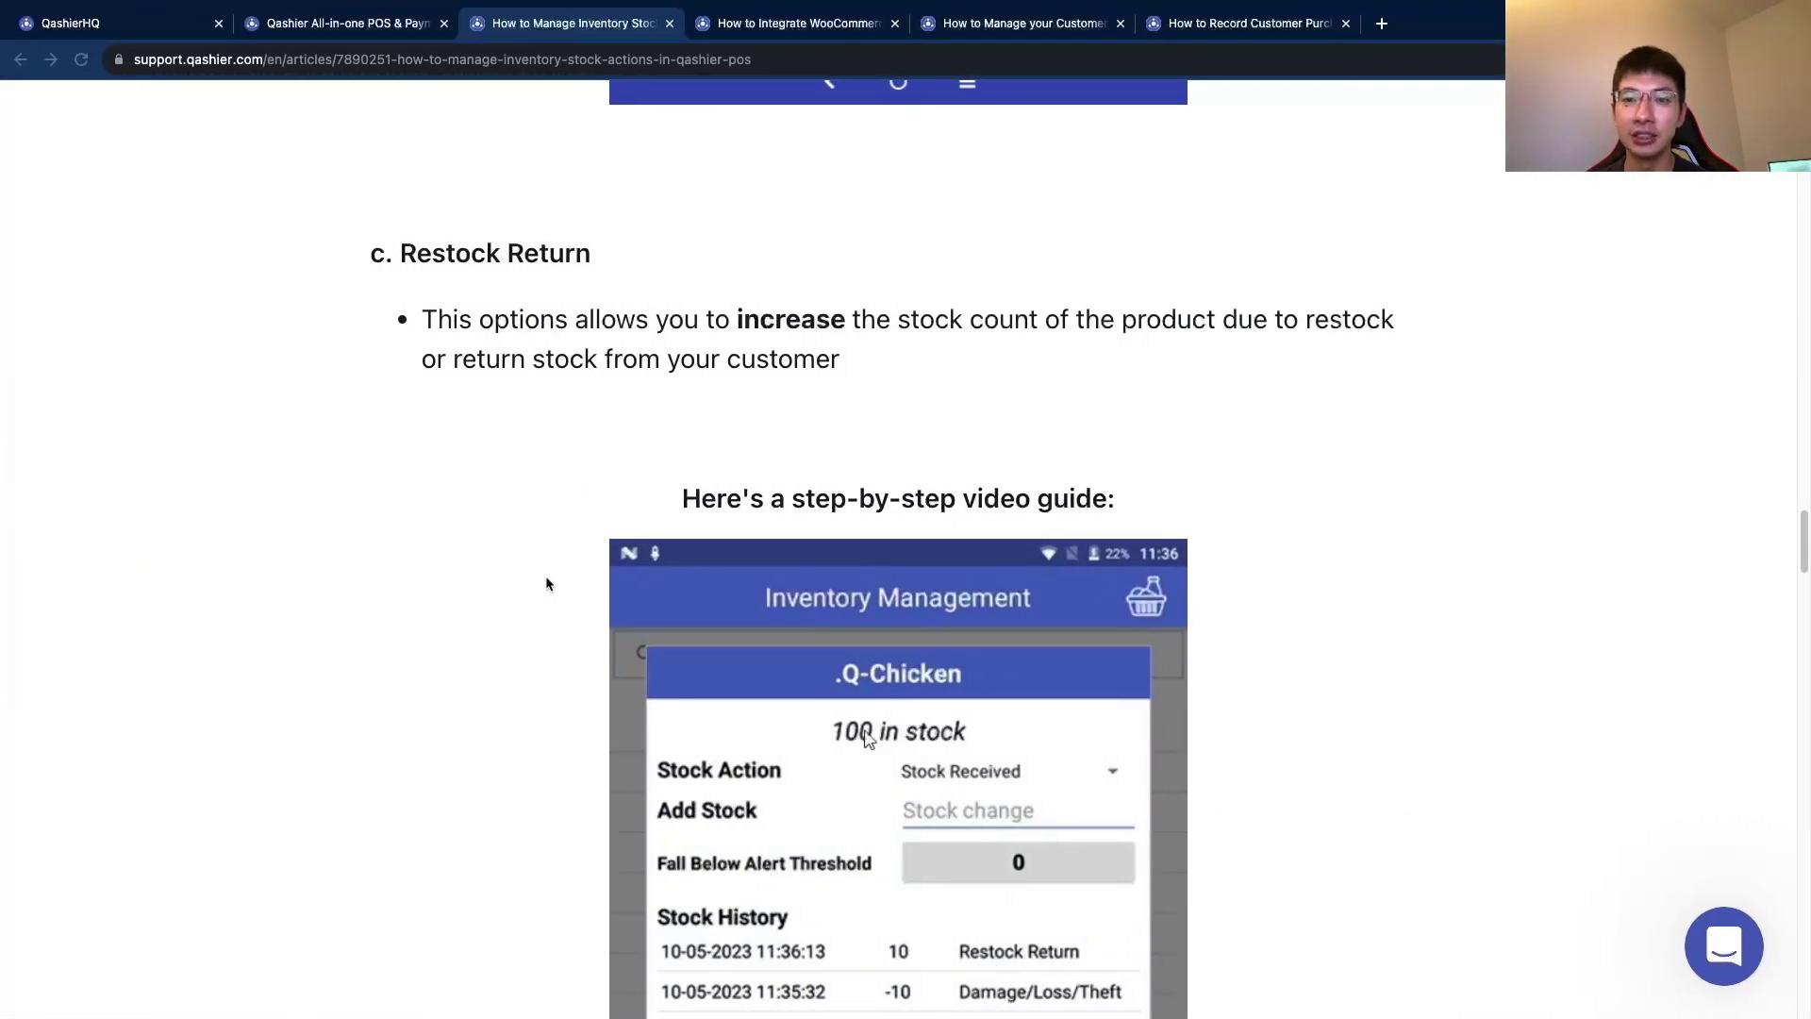